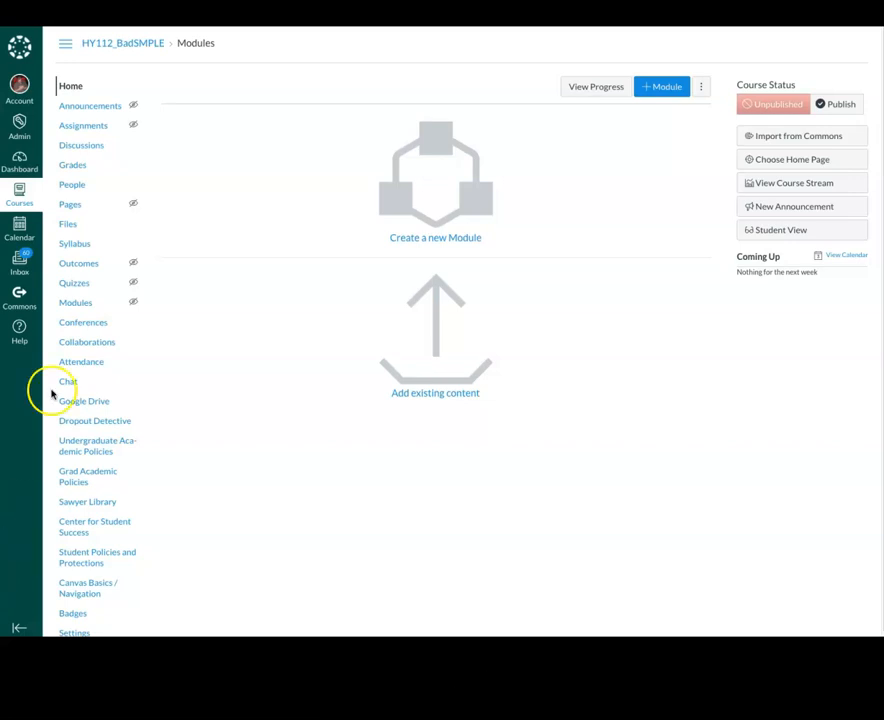
# Open a blank new announcement in HY112_BadSMPLE with the Design Tools panel closed
pyautogui.click(85, 114)
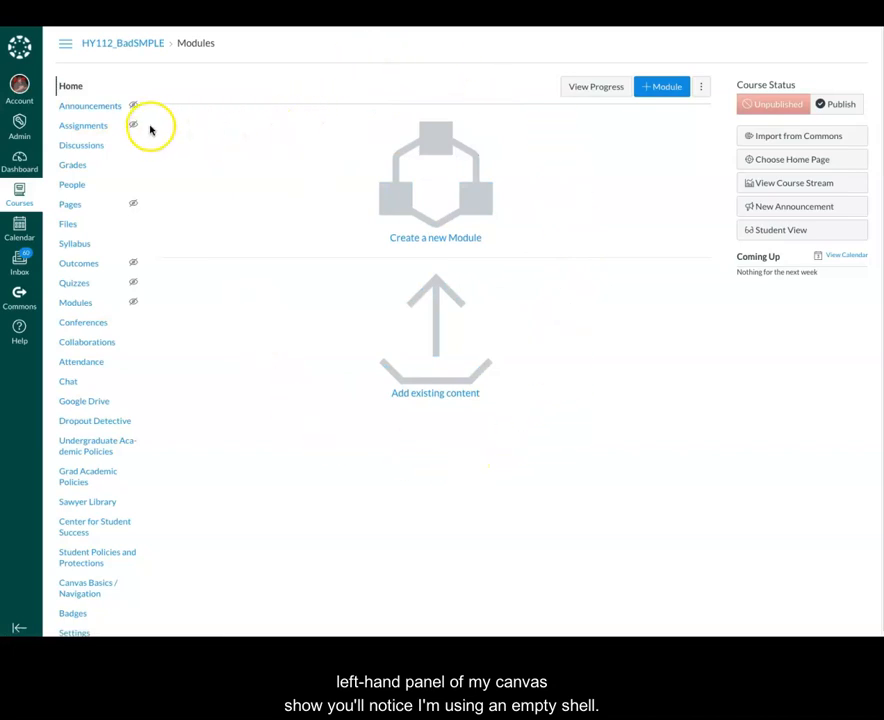
pyautogui.click(90, 112)
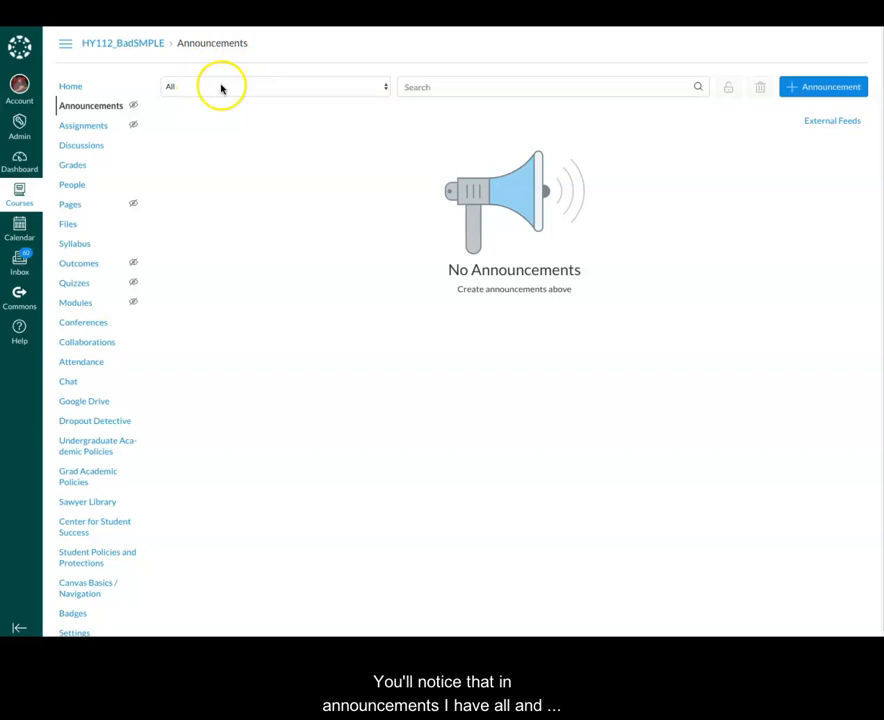
pyautogui.click(834, 90)
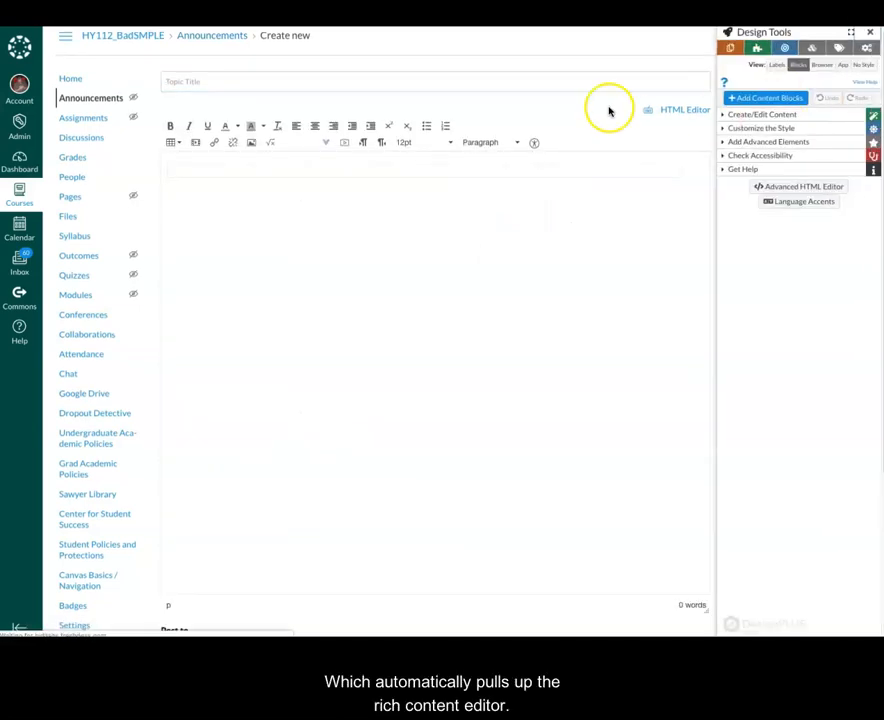
pyautogui.click(870, 32)
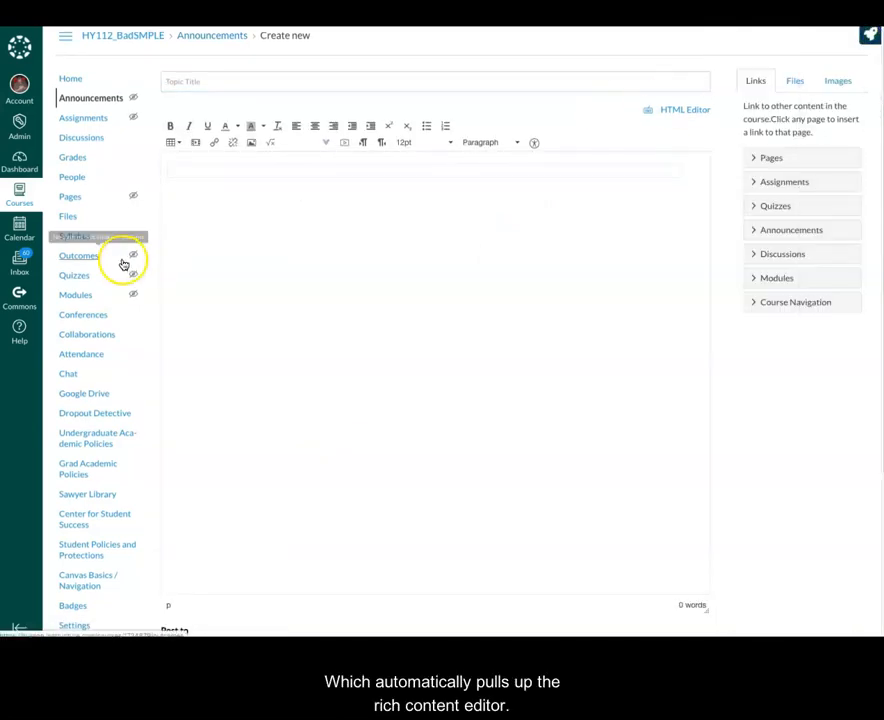
pyautogui.click(190, 81)
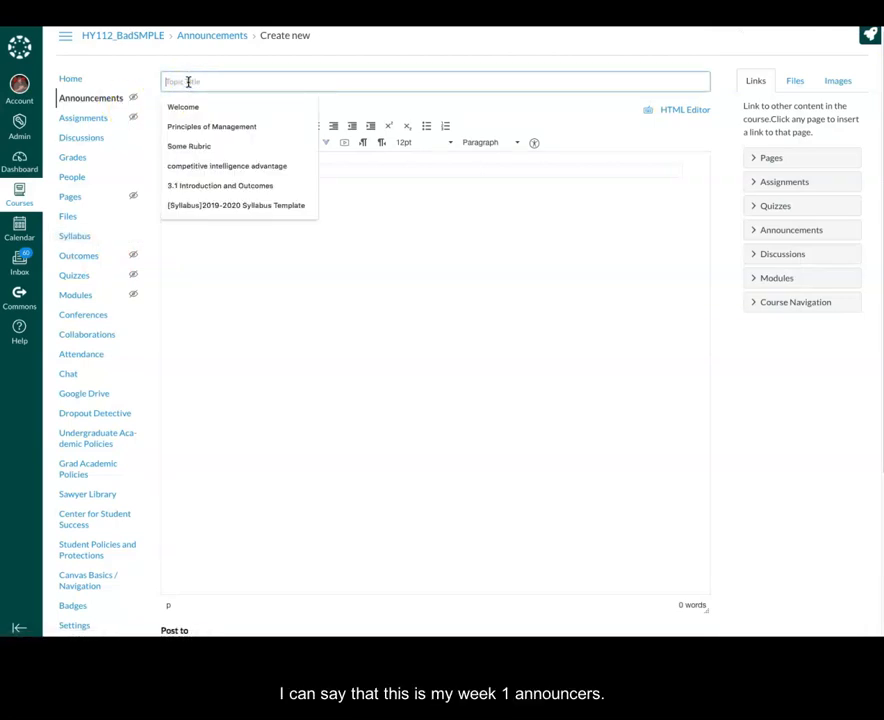
# Title the announcement 'Week 1 Announcement' and start the body with 'Welcome to week1!' and 'During this week'
pyautogui.write('Week ')
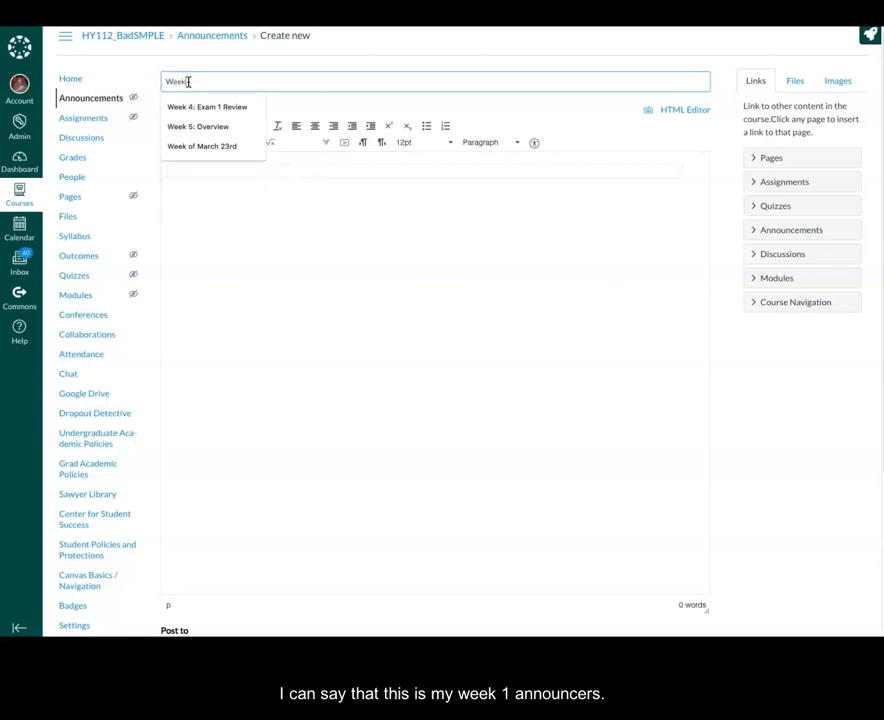
pyautogui.write('1 Announce')
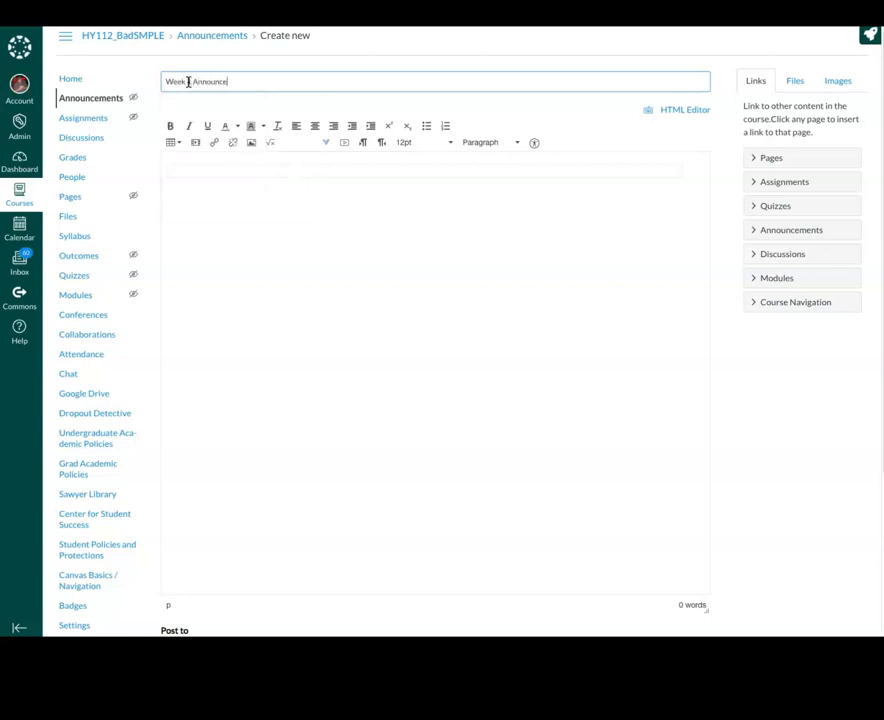
pyautogui.write('ment')
pyautogui.click(204, 185)
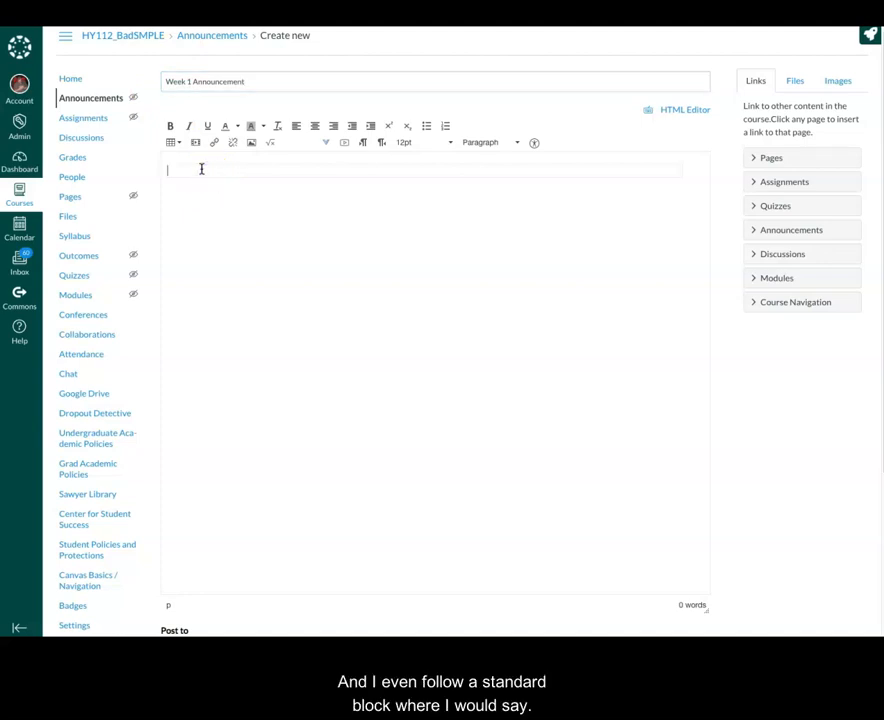
pyautogui.write('We')
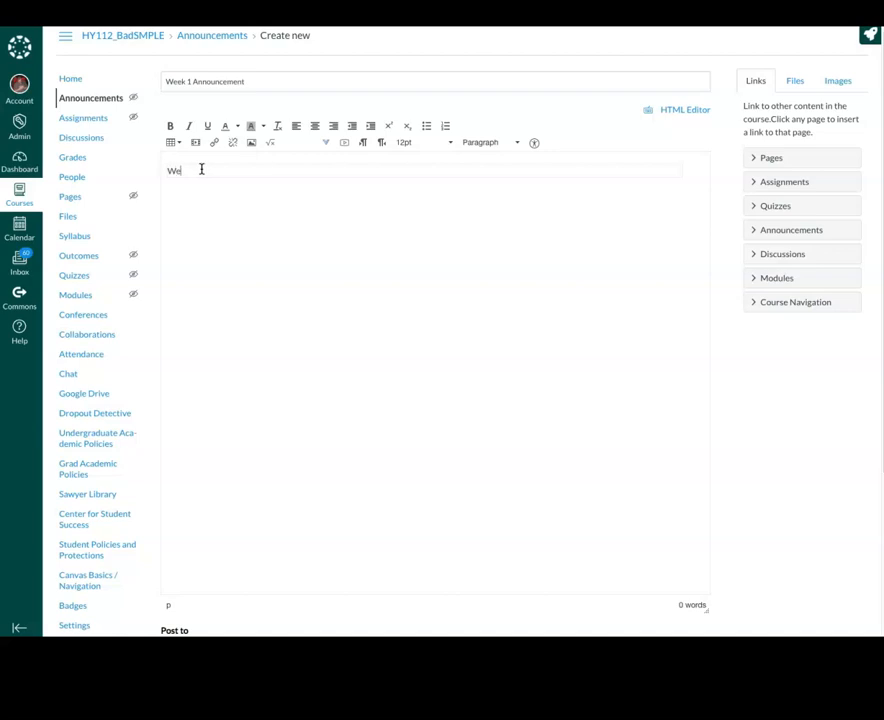
pyautogui.write('lcome to week')
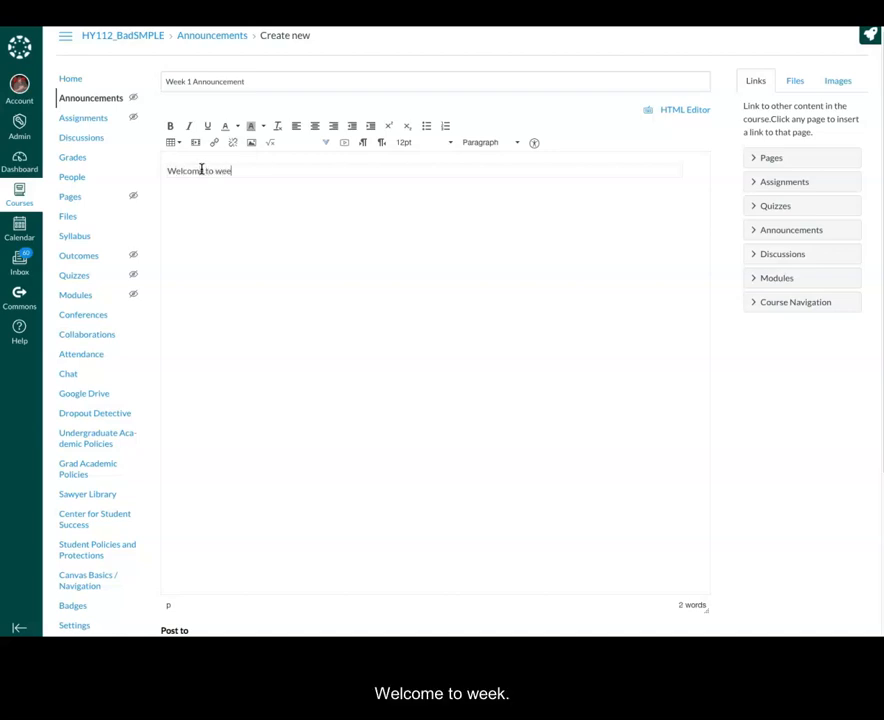
pyautogui.write('1')
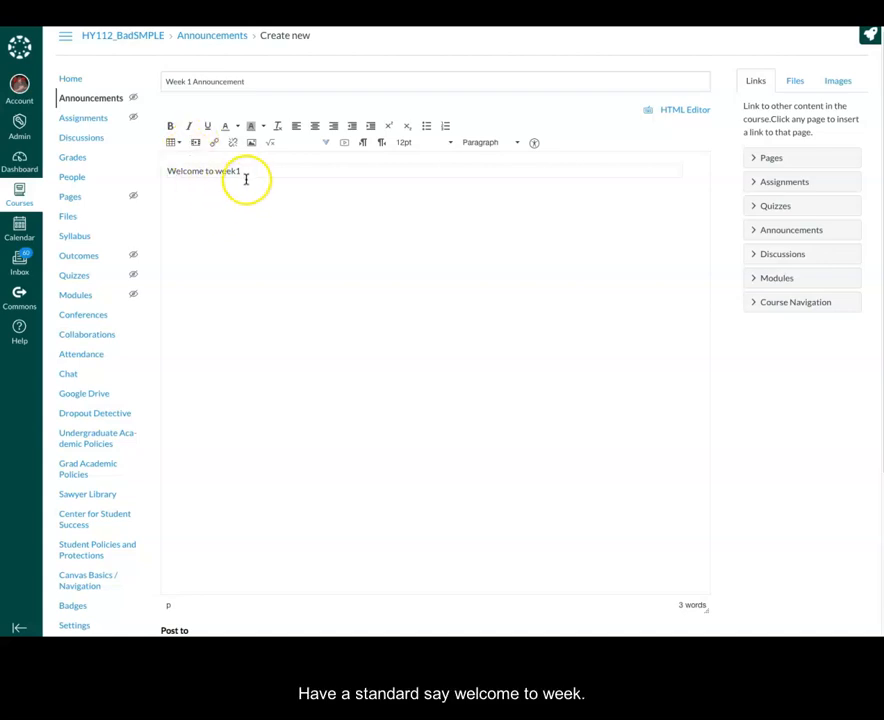
pyautogui.write('!')
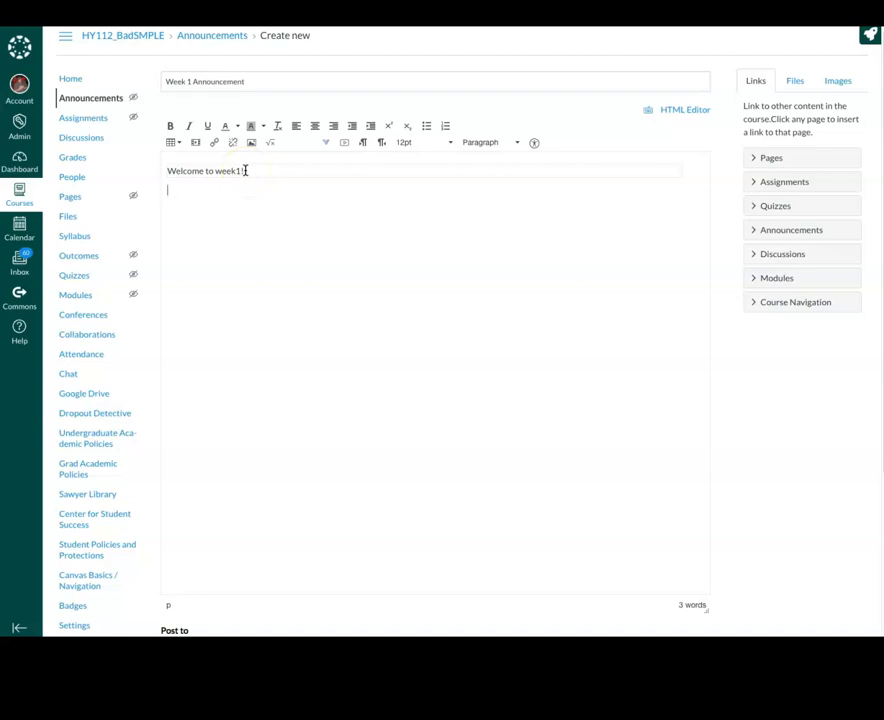
pyautogui.press('Return')
pyautogui.write('During this week')
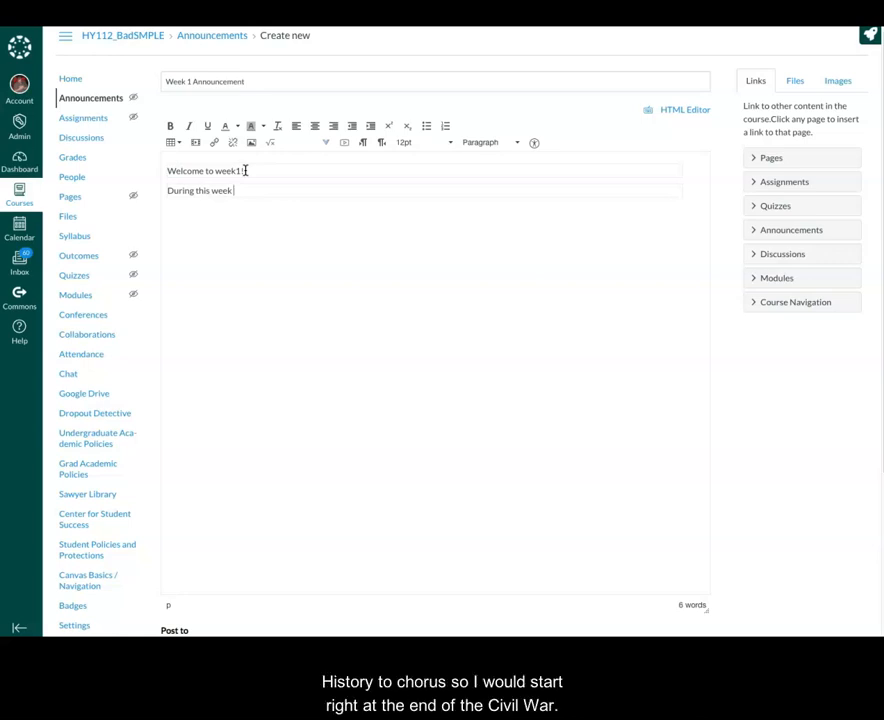
# Finish the second paragraph: 'we will discuss and examine the Era of Reconstruction in the United States.'
pyautogui.write('we will discuss and examine')
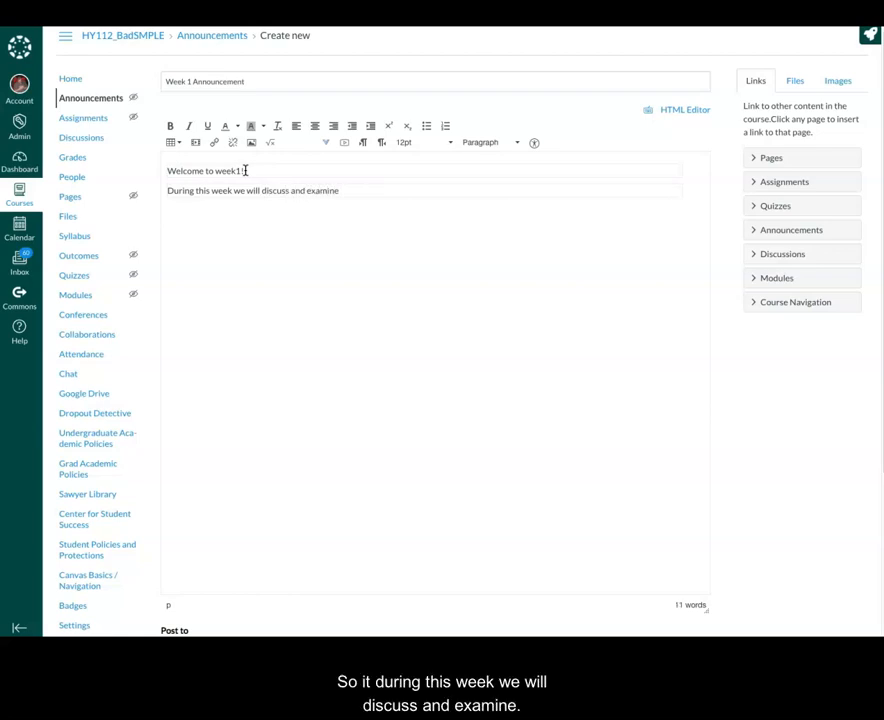
pyautogui.write(' the')
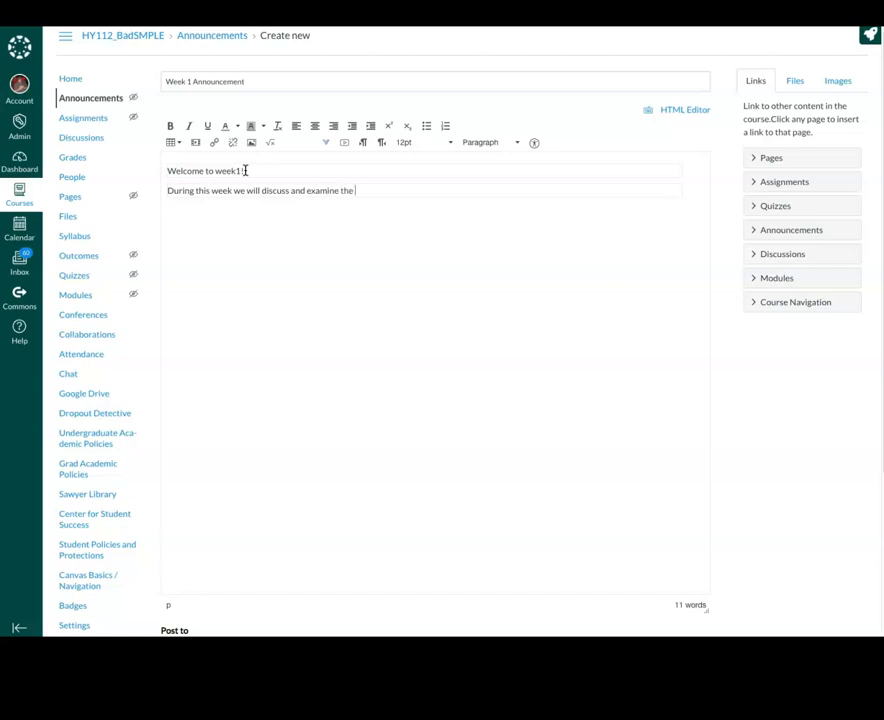
pyautogui.write(' Era o')
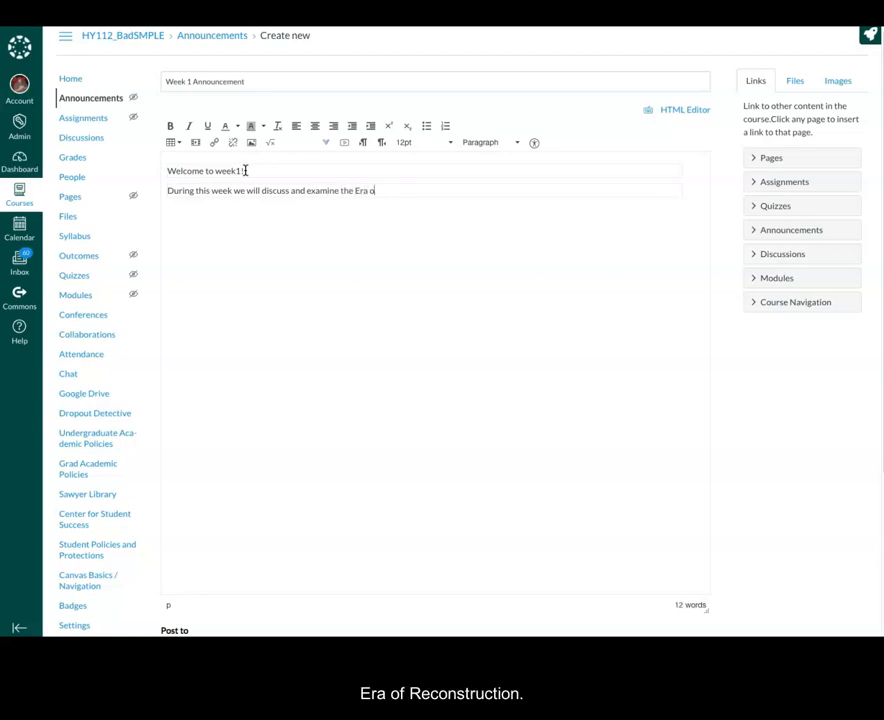
pyautogui.write('f Reconstru')
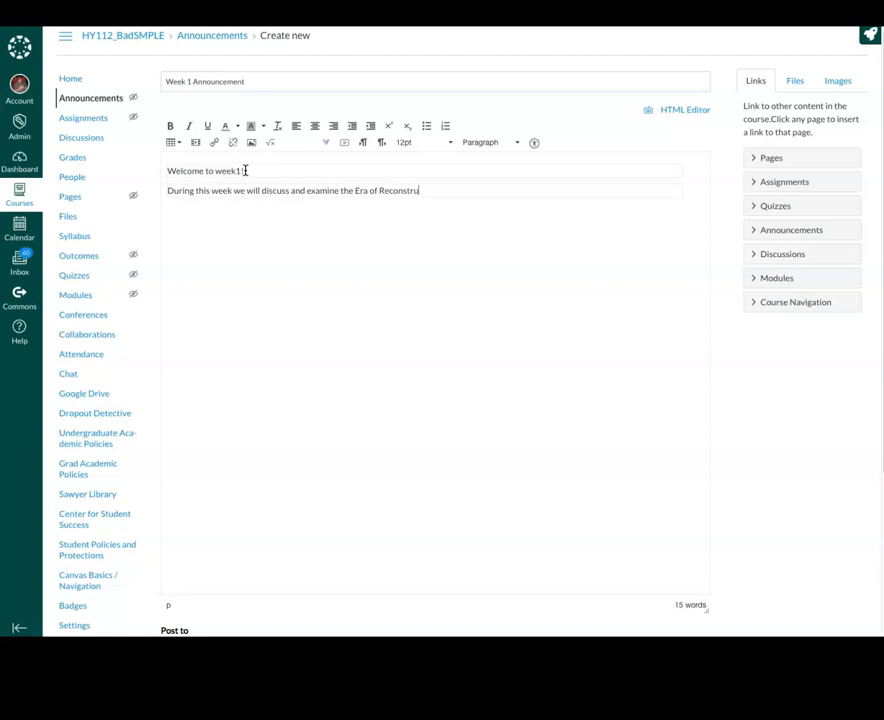
pyautogui.write('ction in the United States.')
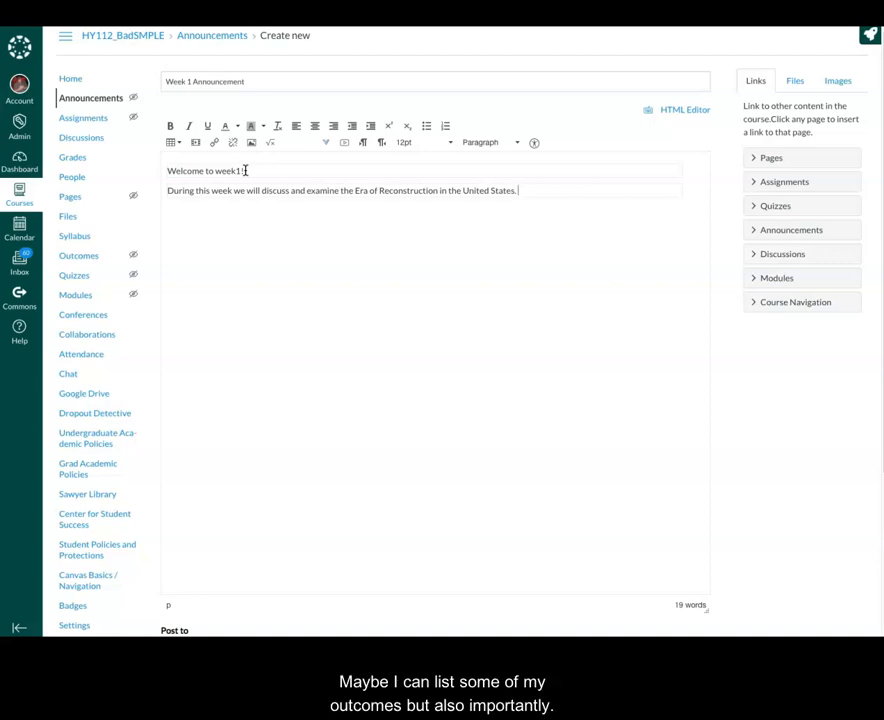
pyautogui.press('Return')
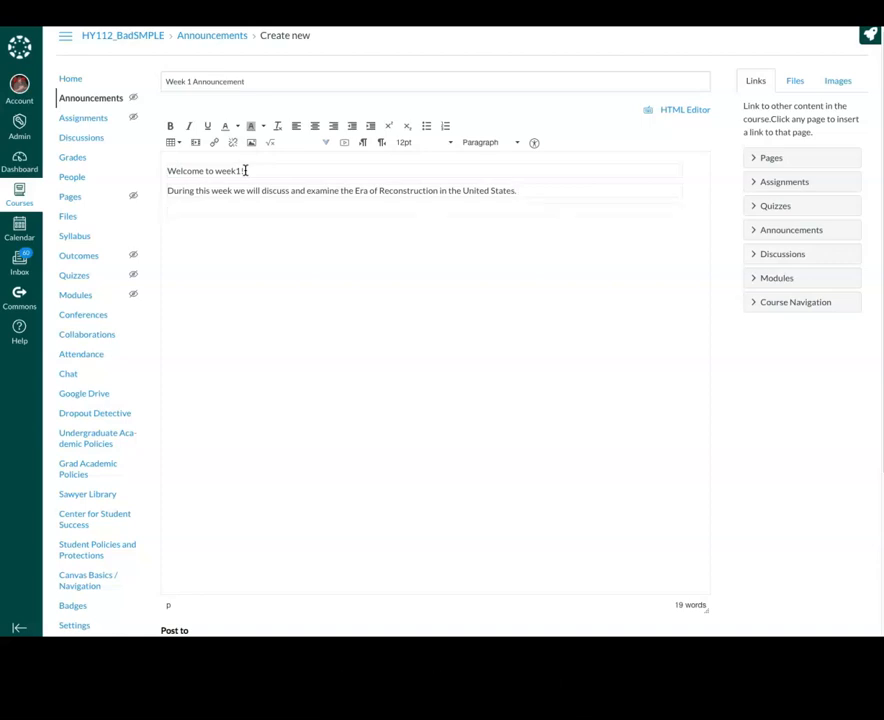
# Write the third paragraph on readings and the Discussion Board 1 exercise, and begin the advance note
pyautogui.write('Pea')
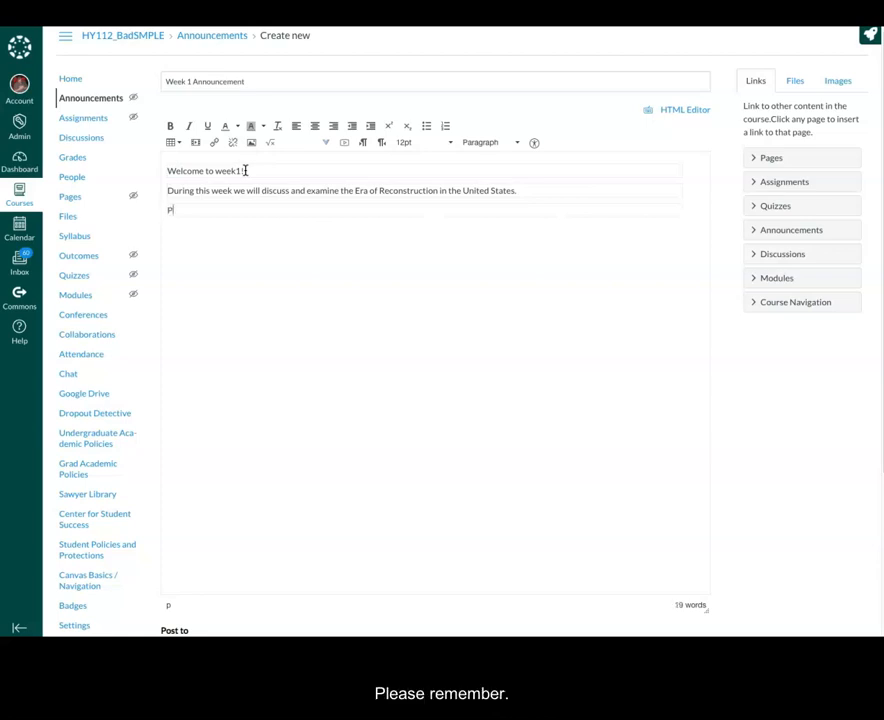
pyautogui.press('BackSpace')
pyautogui.press('BackSpace')
pyautogui.write('llease remember ')
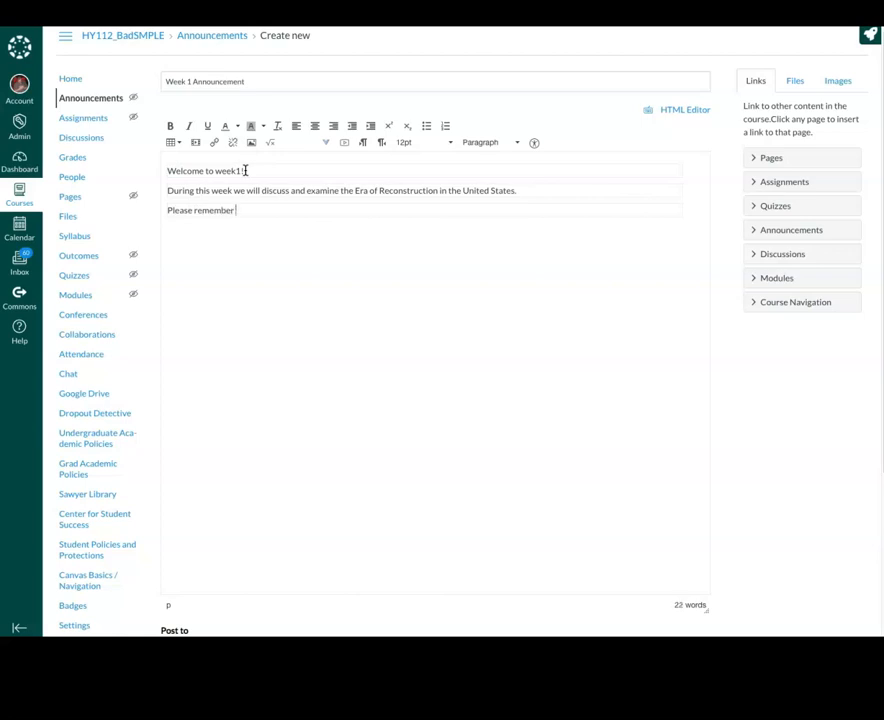
pyautogui.write('that we will')
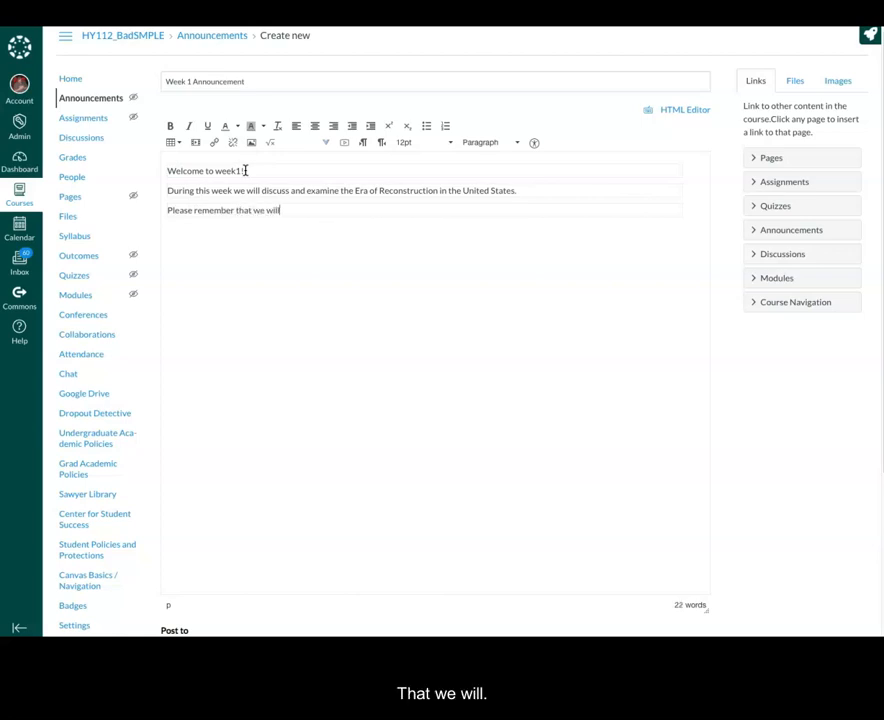
pyautogui.write(' have some')
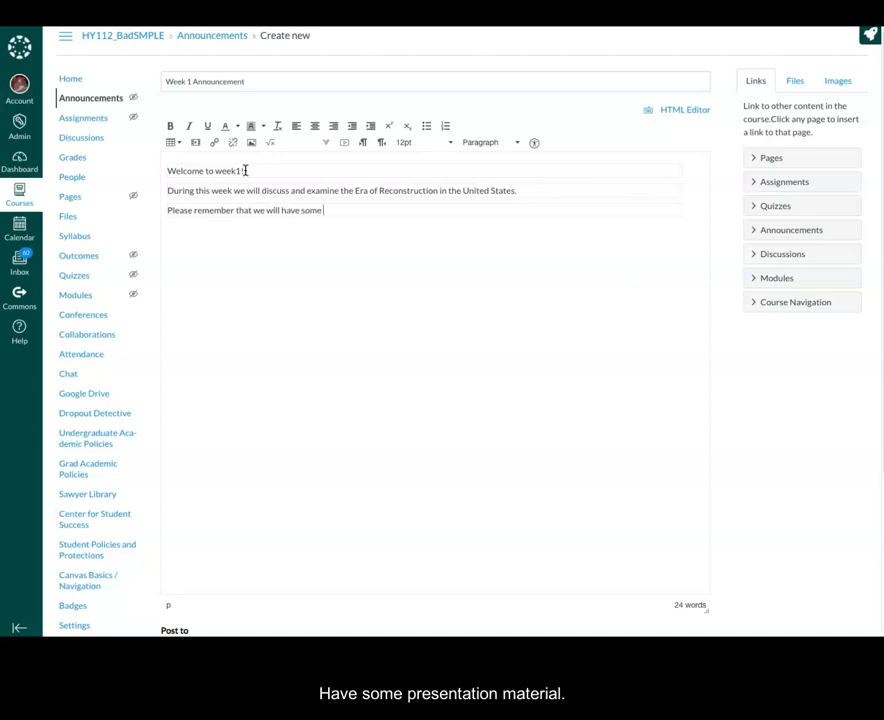
pyautogui.write(' presentation for you to ')
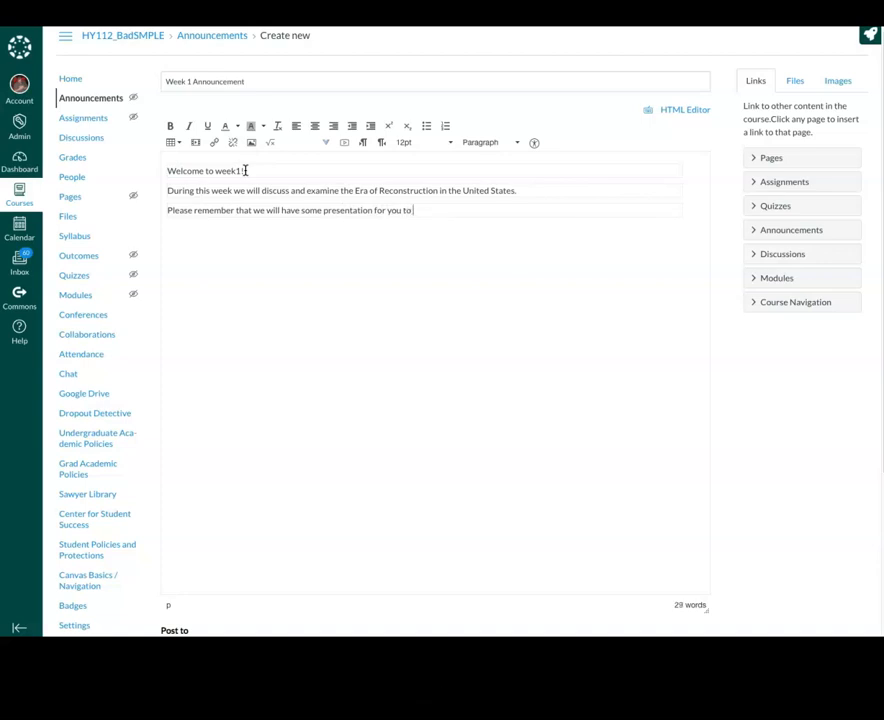
pyautogui.write('read/ vi')
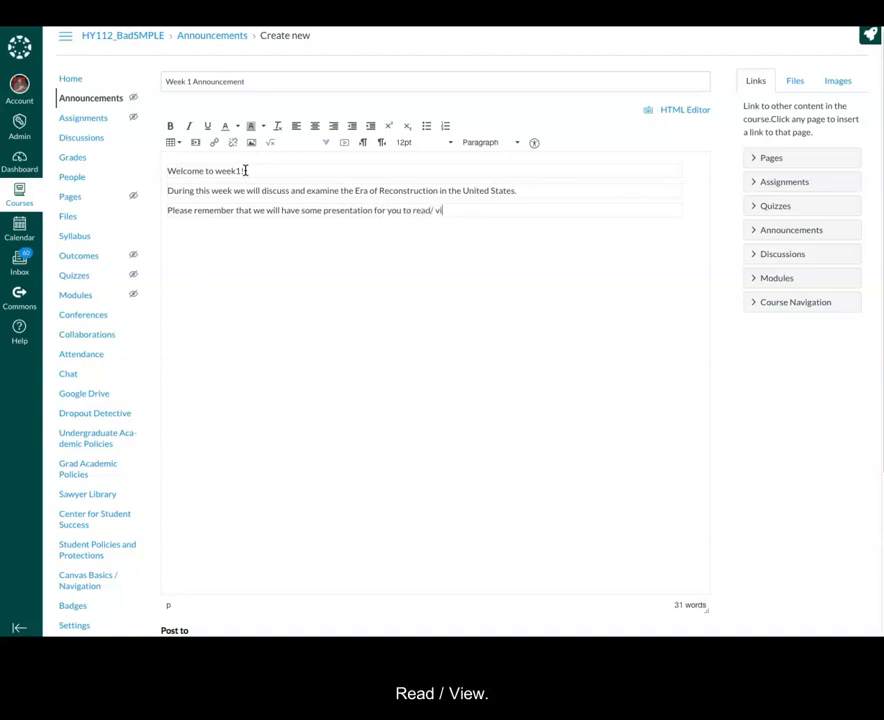
pyautogui.write('ew, text')
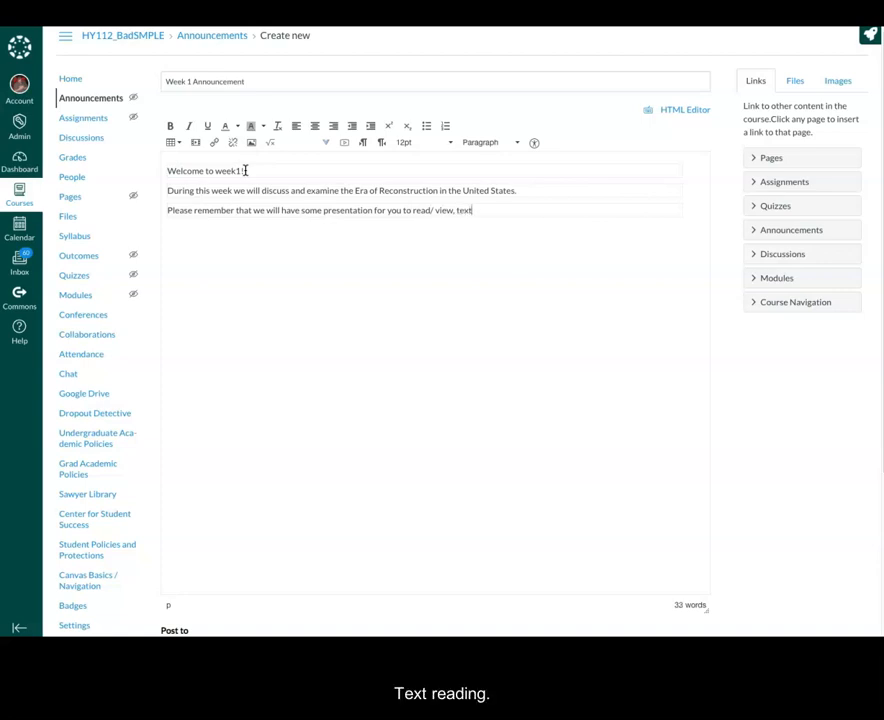
pyautogui.write(' reading.')
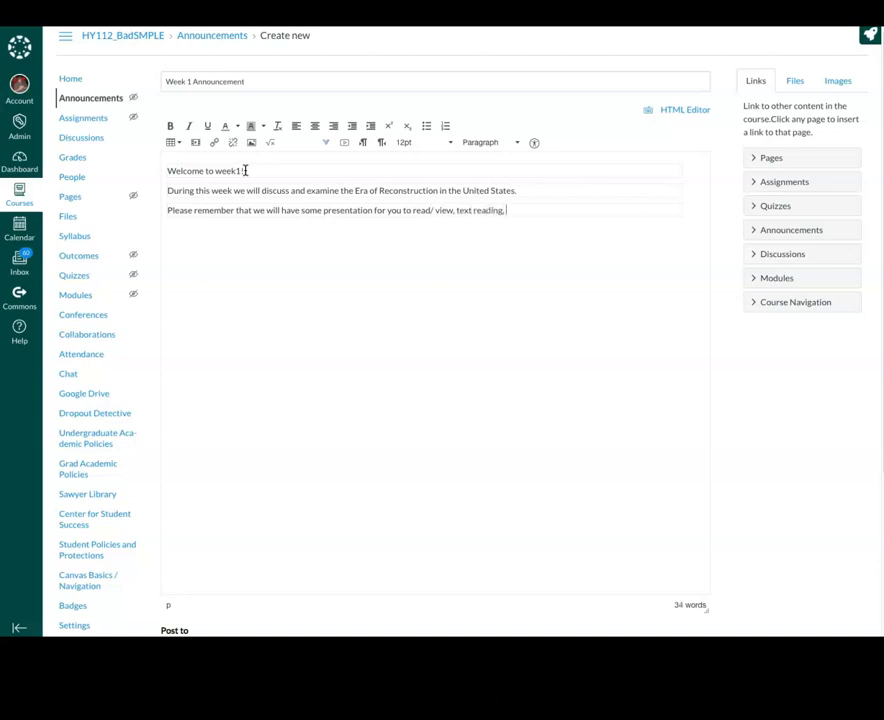
pyautogui.write(' and a primary doc')
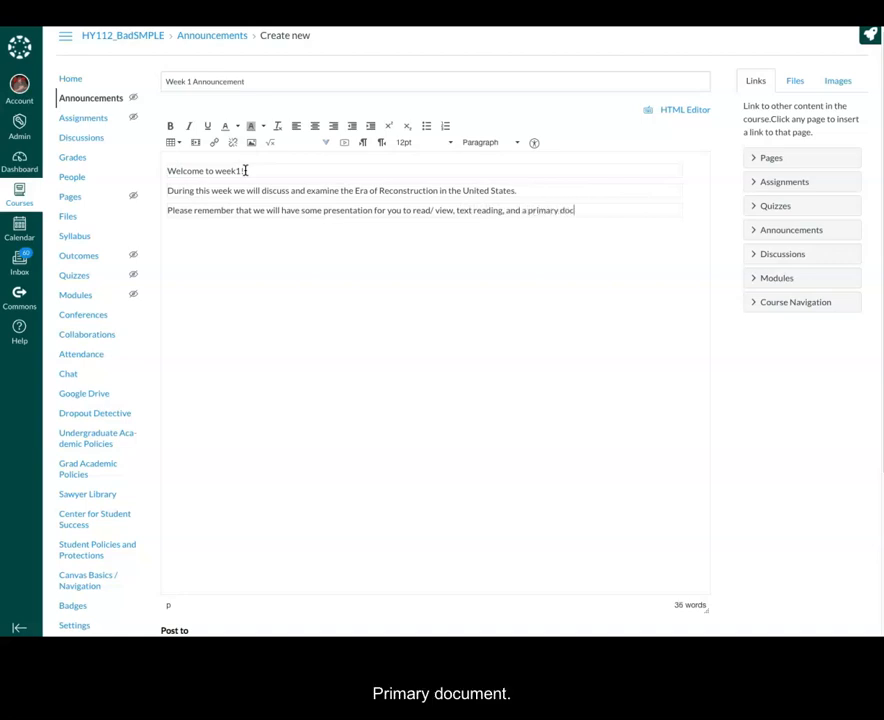
pyautogui.write('ument ex')
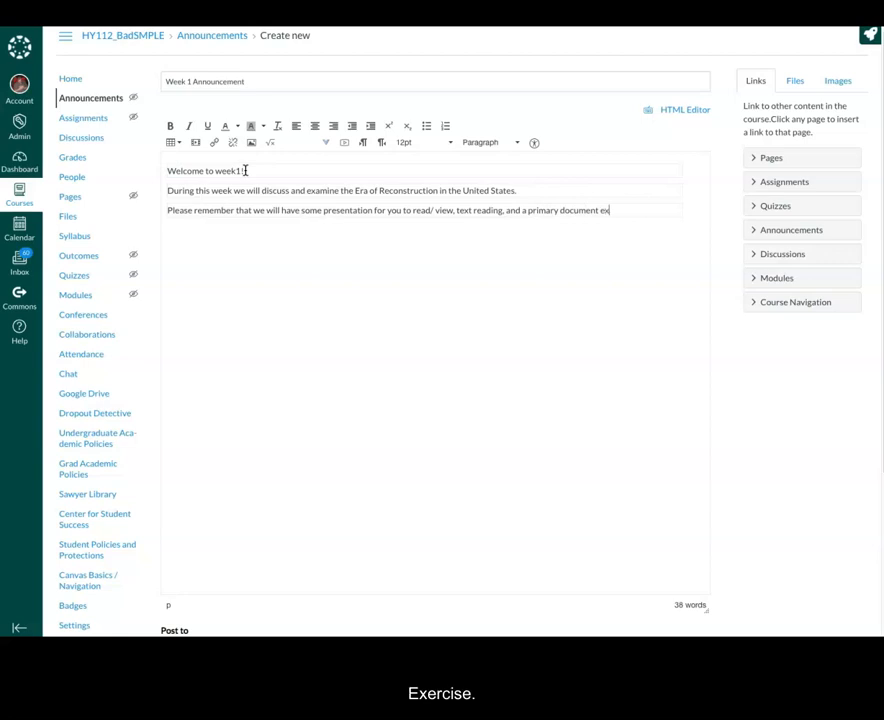
pyautogui.write('erci')
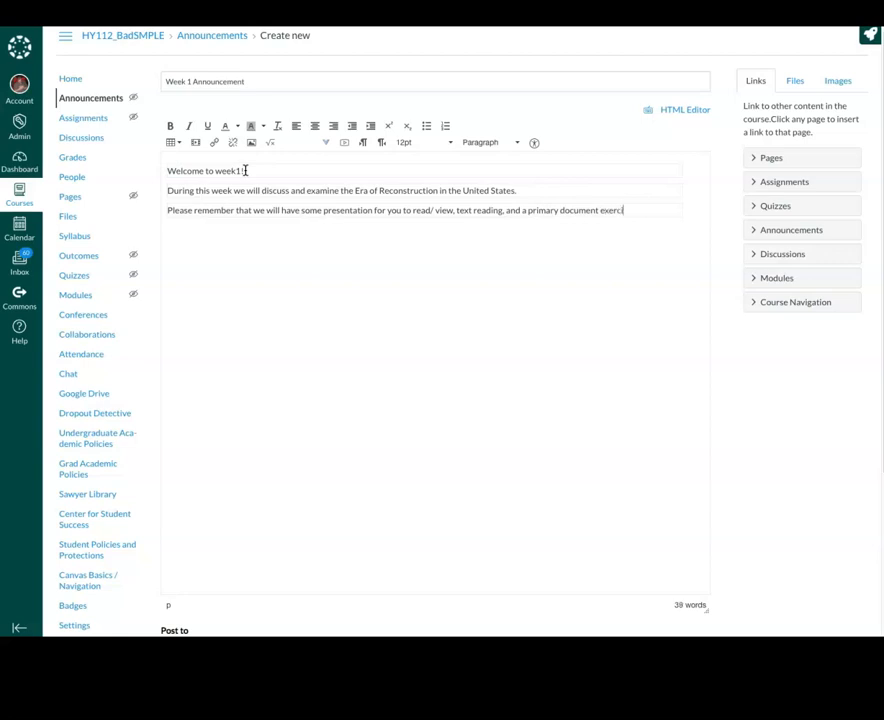
pyautogui.write('se in Discu')
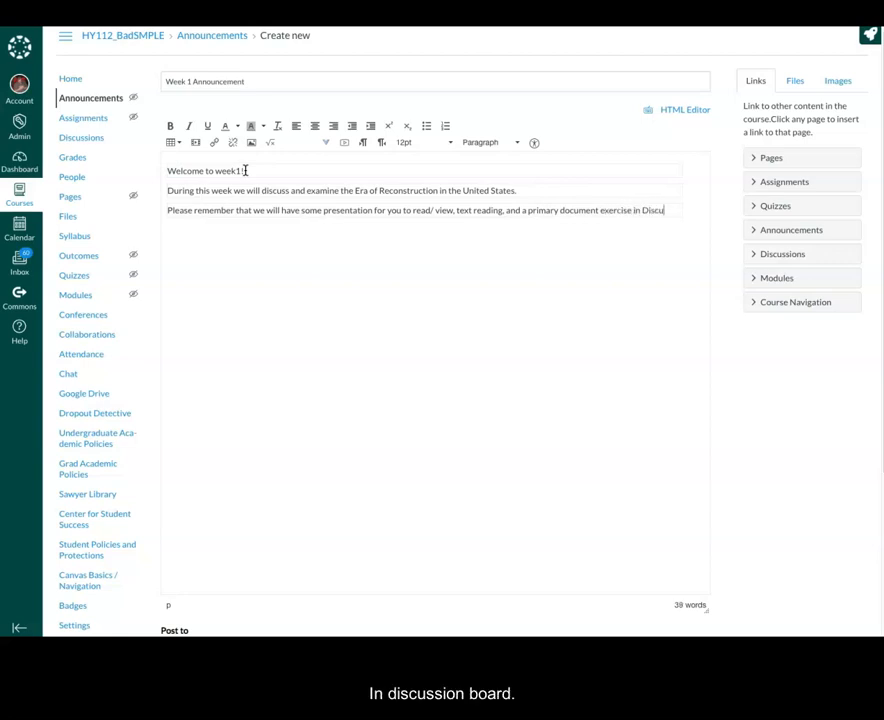
pyautogui.write('ssion Baord')
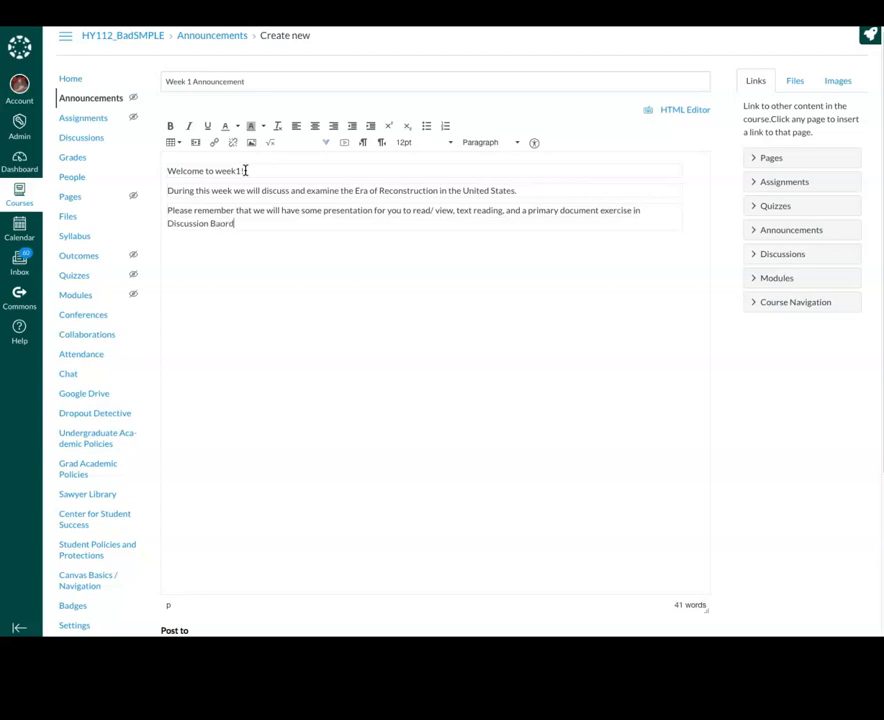
pyautogui.press('BackSpace')
pyautogui.press('BackSpace')
pyautogui.write('oard')
pyautogui.write(' 1')
pyautogui.write('One')
pyautogui.write(' ad')
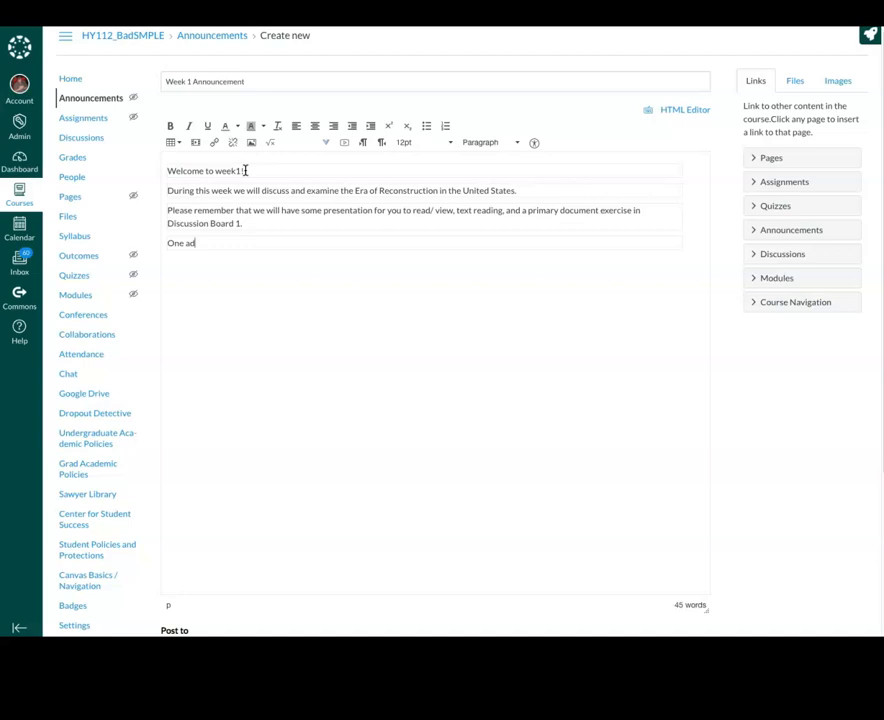
pyautogui.write("vance note... please remember that this week's reading assignment is lbo")
# Complete the note: the reading assignment is 'longer than most so start reading now.'
pyautogui.press('BackSpace')
pyautogui.press('BackSpace')
pyautogui.write('bo')
pyautogui.press('BackSpace')
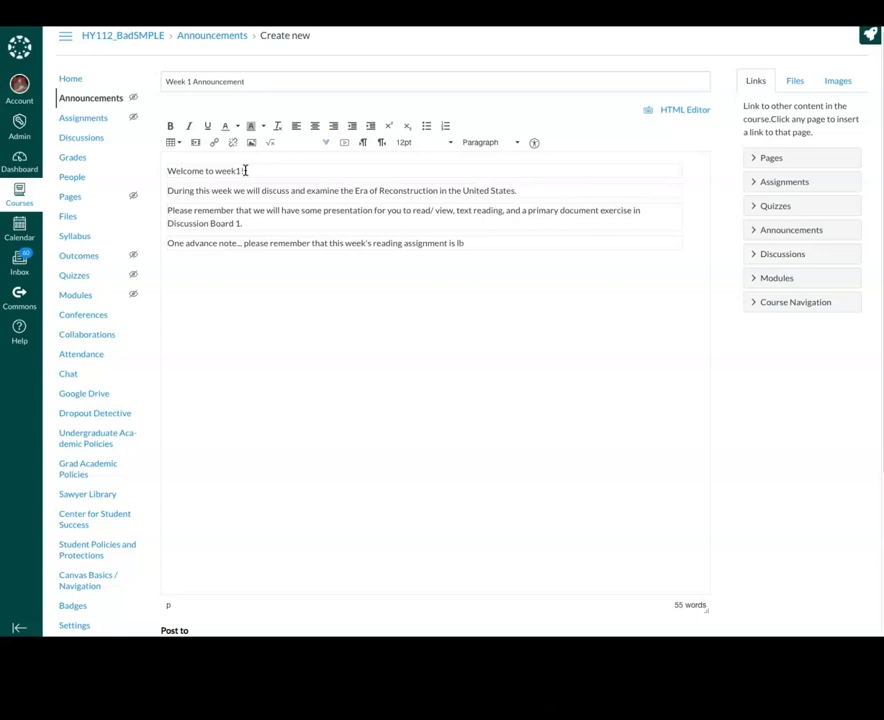
pyautogui.write('onger than')
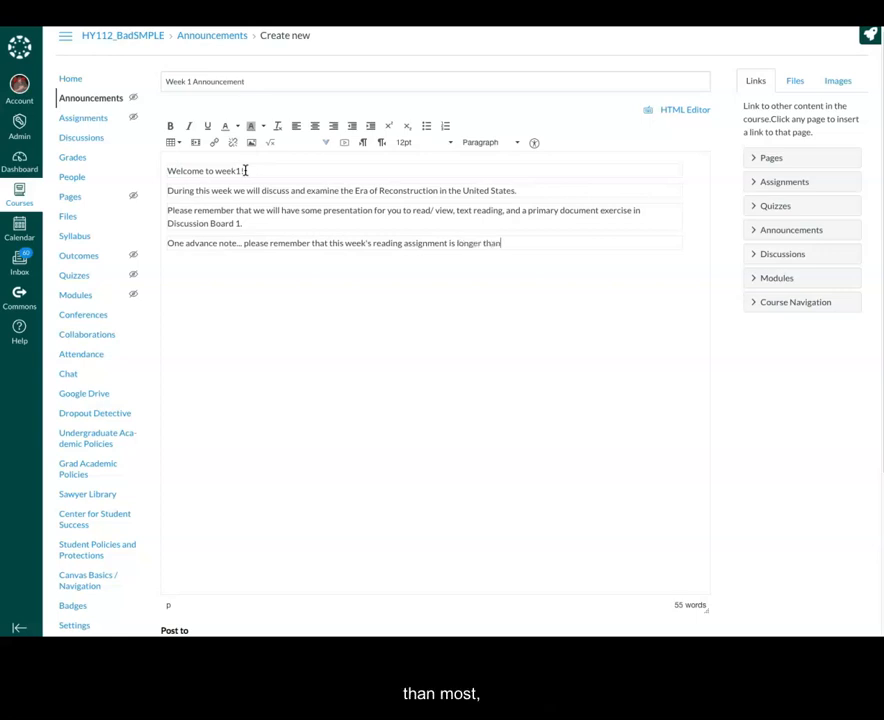
pyautogui.write(' most so start')
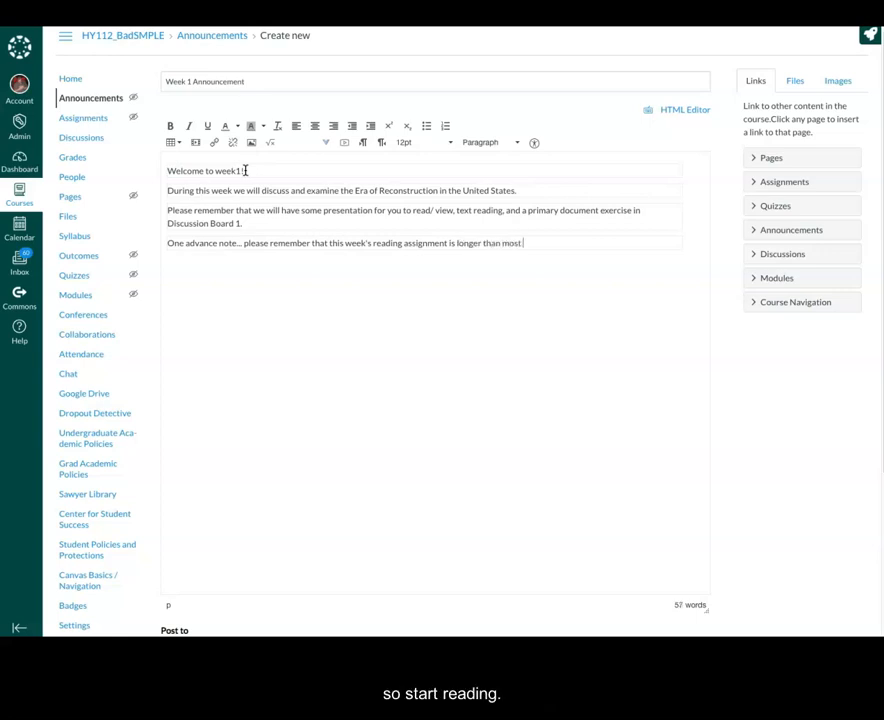
pyautogui.write(' reading now.')
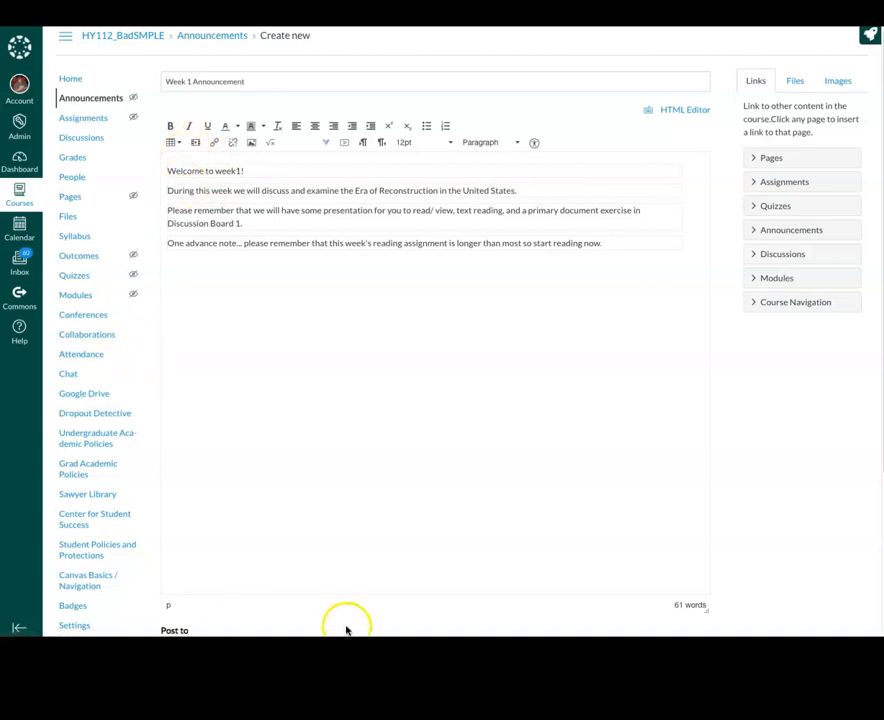
# Turn on Delay posting with a Post At date of March 29, 2020
pyautogui.scroll(-3, 346, 630)
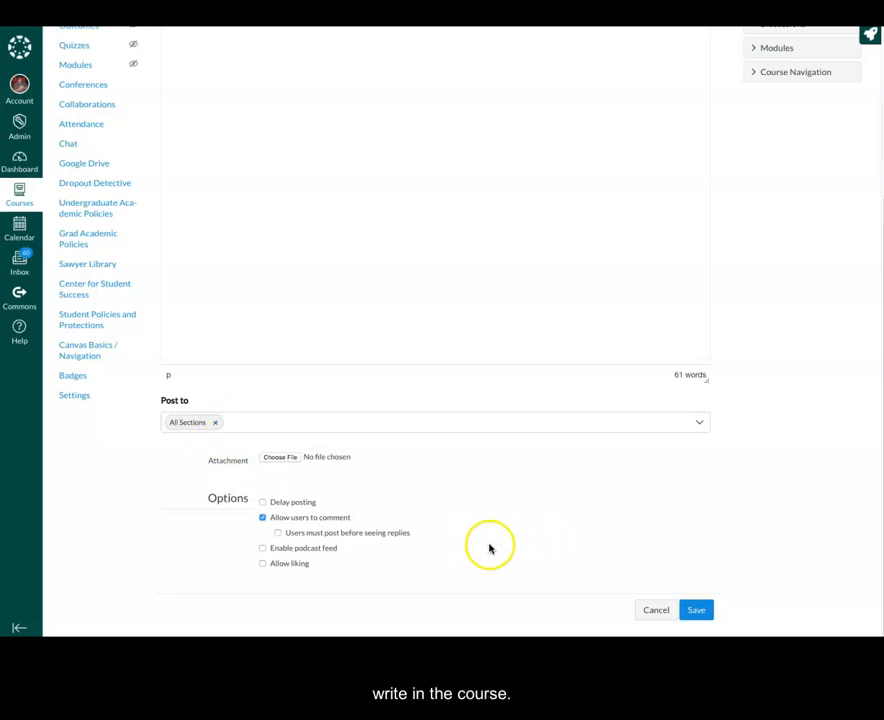
pyautogui.click(263, 502)
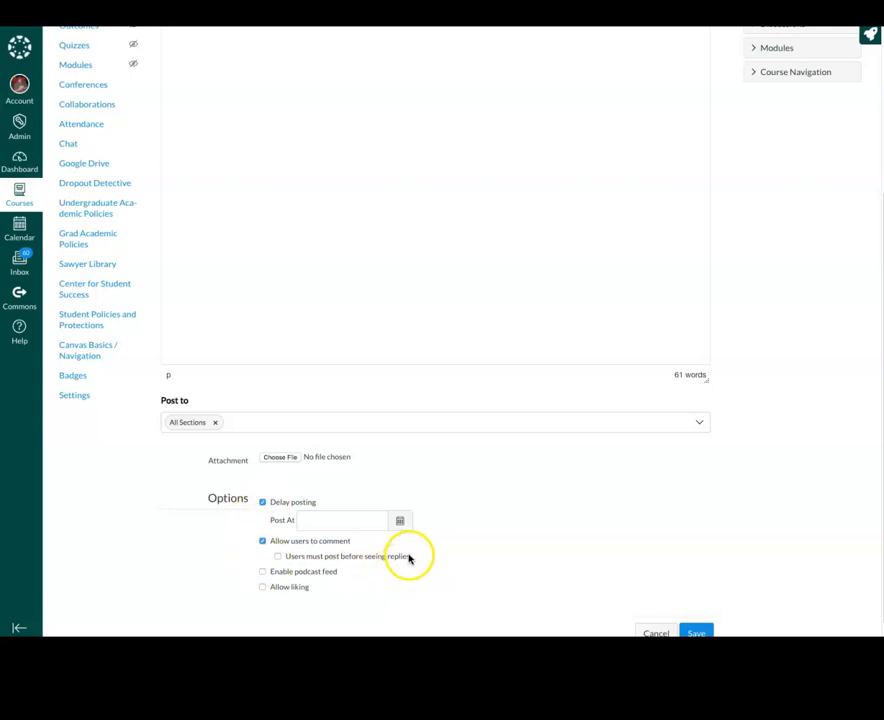
pyautogui.click(401, 521)
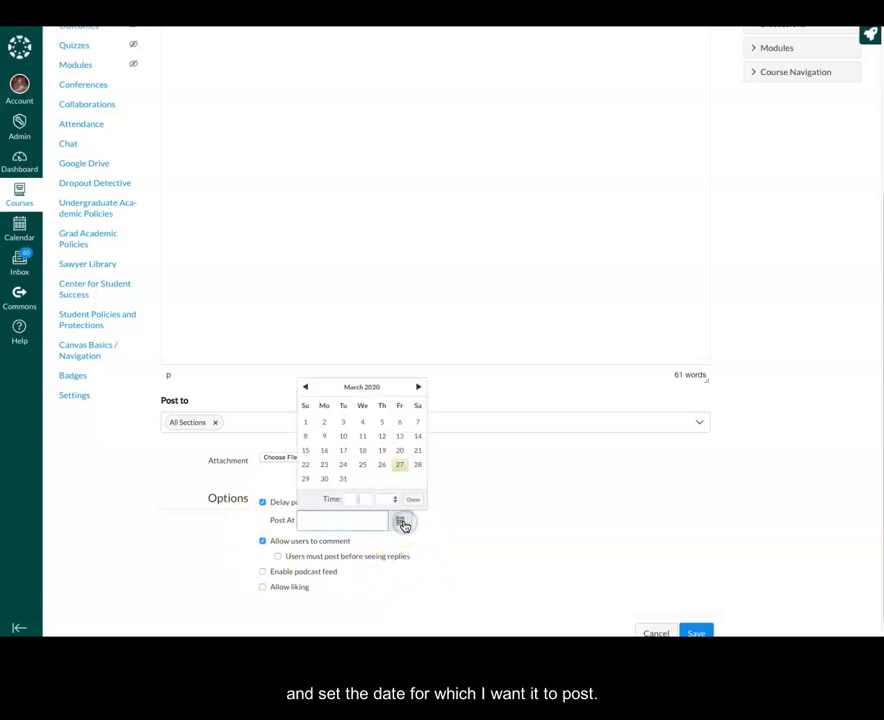
pyautogui.click(305, 481)
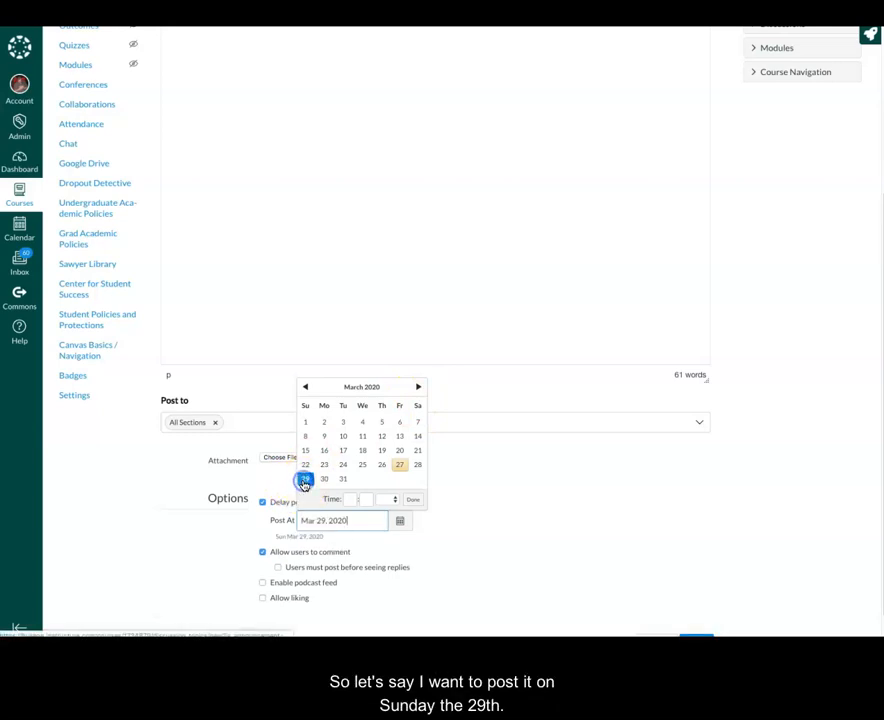
pyautogui.click(211, 538)
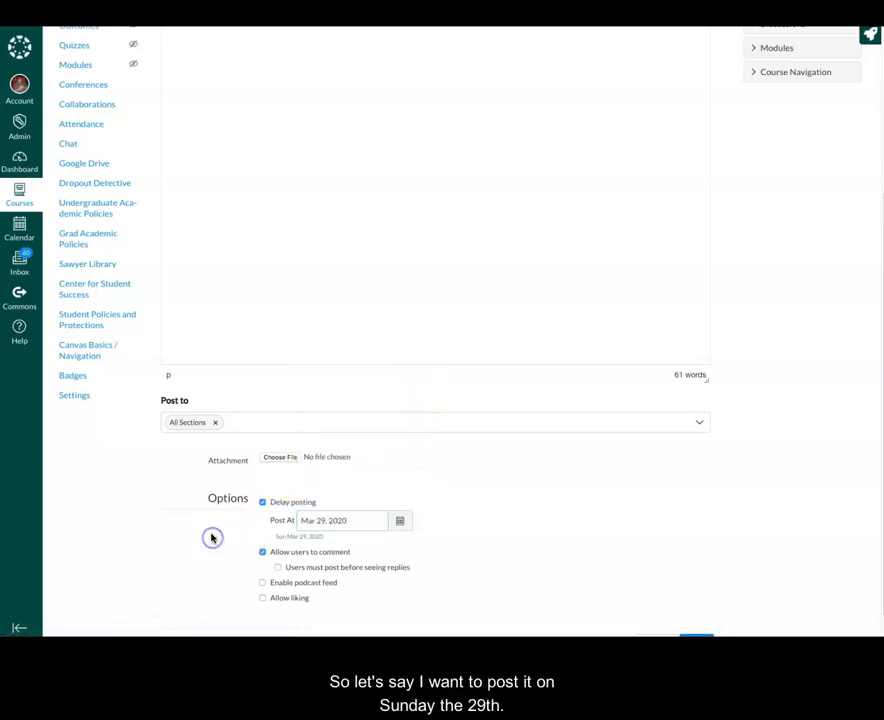
# Check Enable podcast feed and Include student replies in podcast feed
pyautogui.click(261, 583)
pyautogui.scroll(-1, 230, 585)
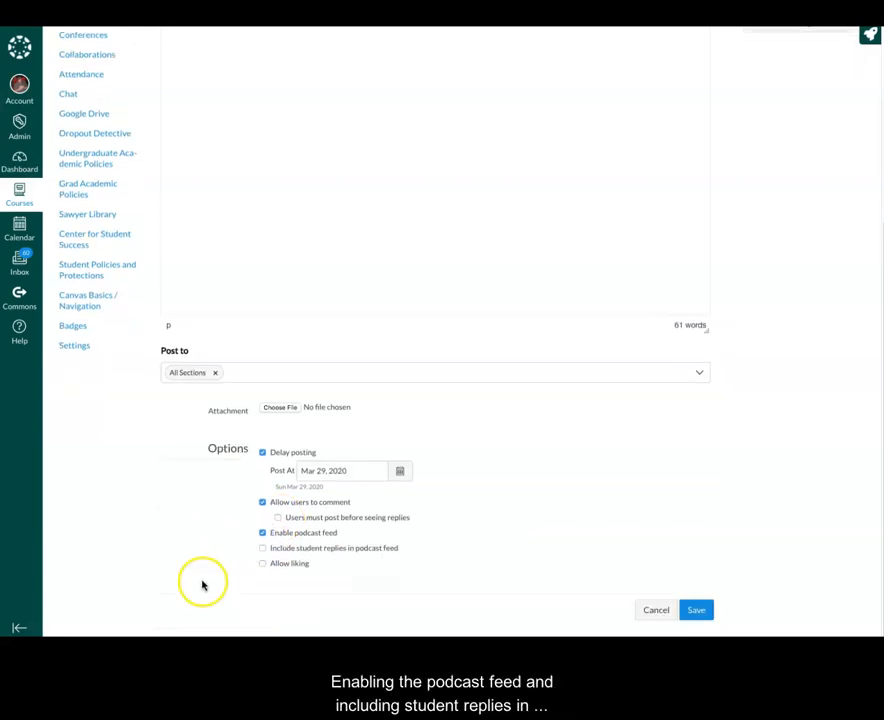
pyautogui.click(264, 549)
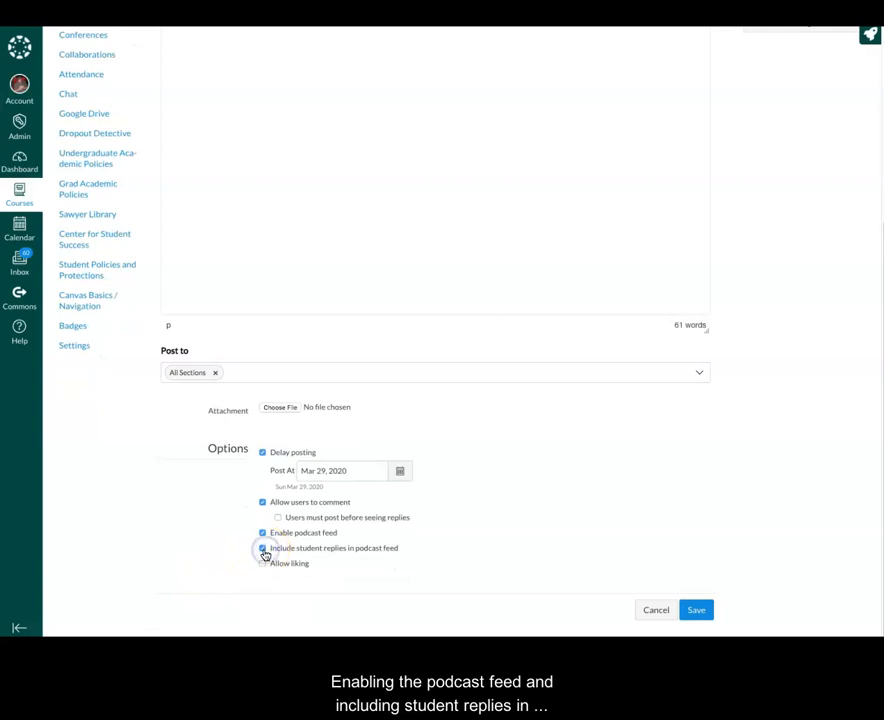
pyautogui.click(176, 576)
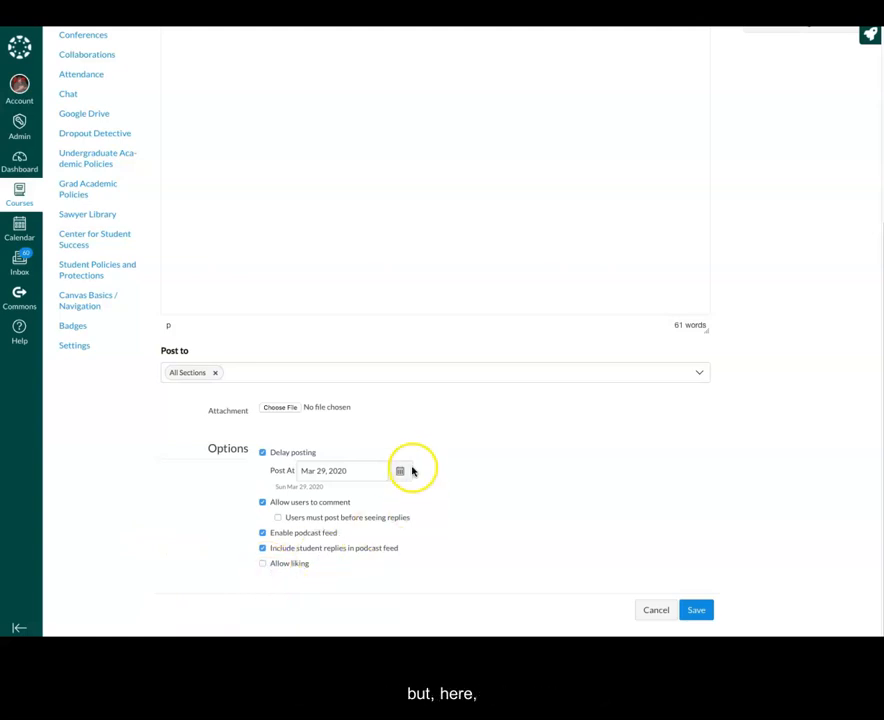
# Save the Week 1 Announcement, which stays hidden from users until Mar 29 at 12am
pyautogui.click(702, 612)
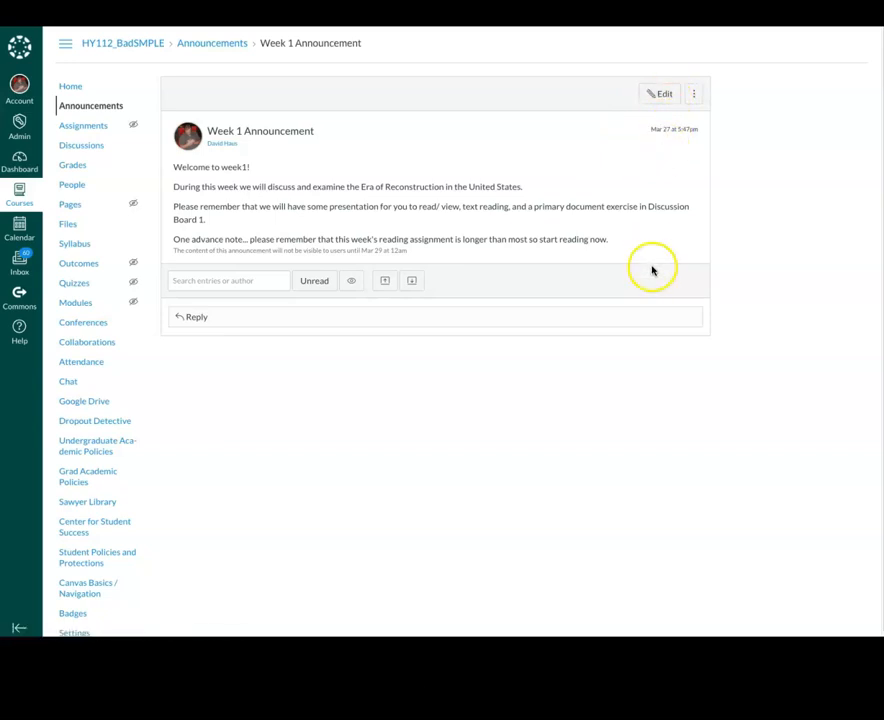
pyautogui.scroll(-1, 652, 270)
pyautogui.scroll(1, 653, 268)
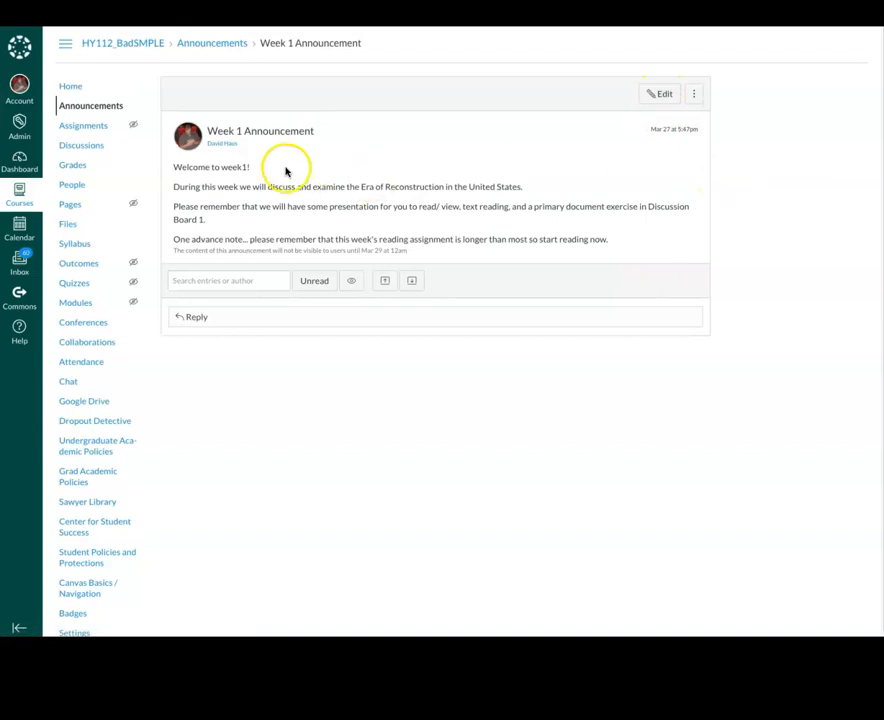
pyautogui.click(67, 90)
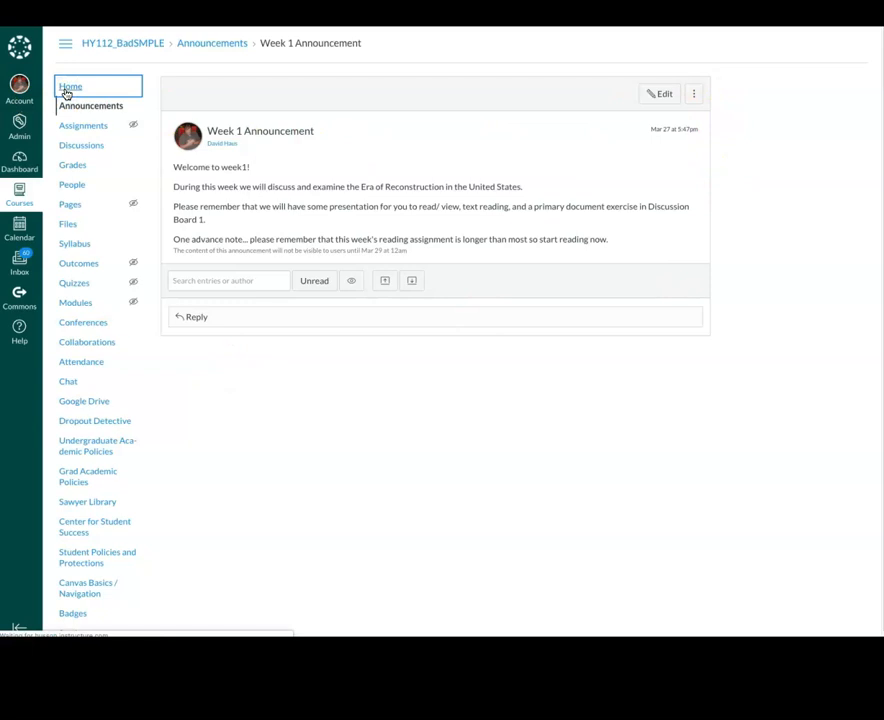
# Confirm the Week 1 Announcement is delayed until Mar 29, 2020 and view its page
pyautogui.click(68, 108)
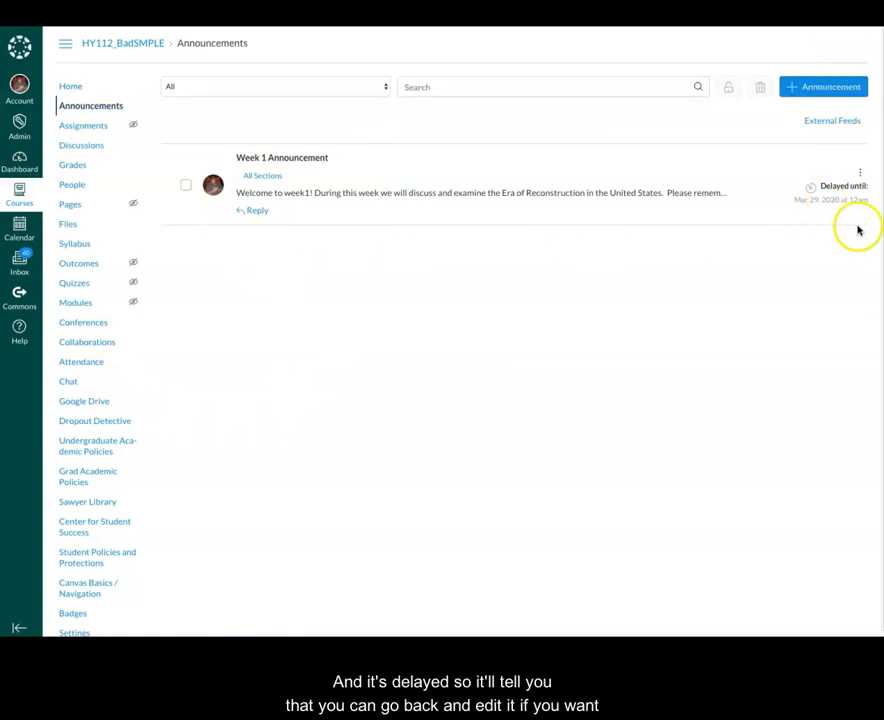
pyautogui.click(861, 174)
pyautogui.click(641, 222)
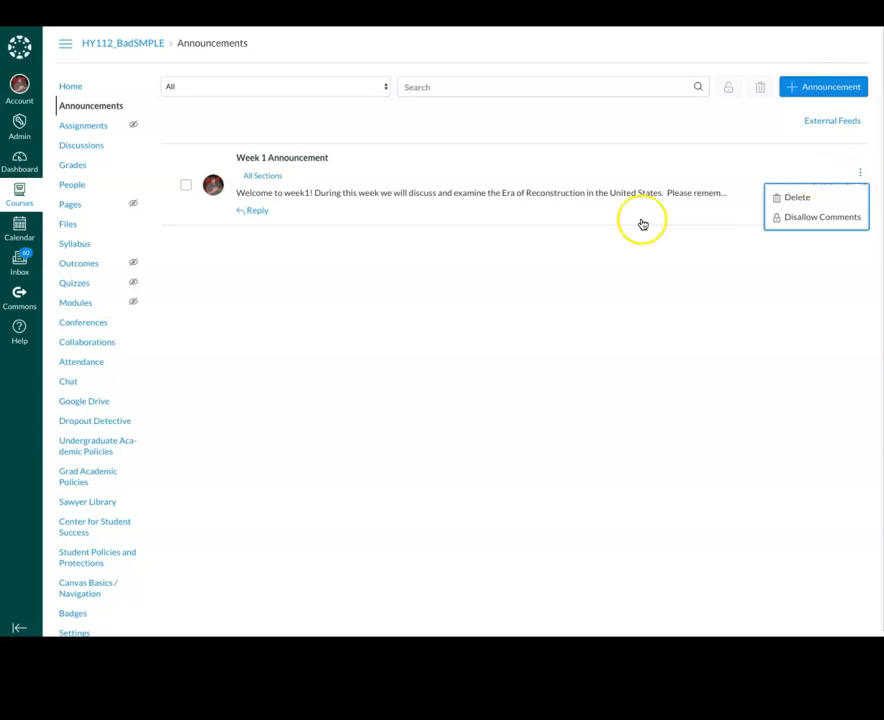
pyautogui.click(282, 159)
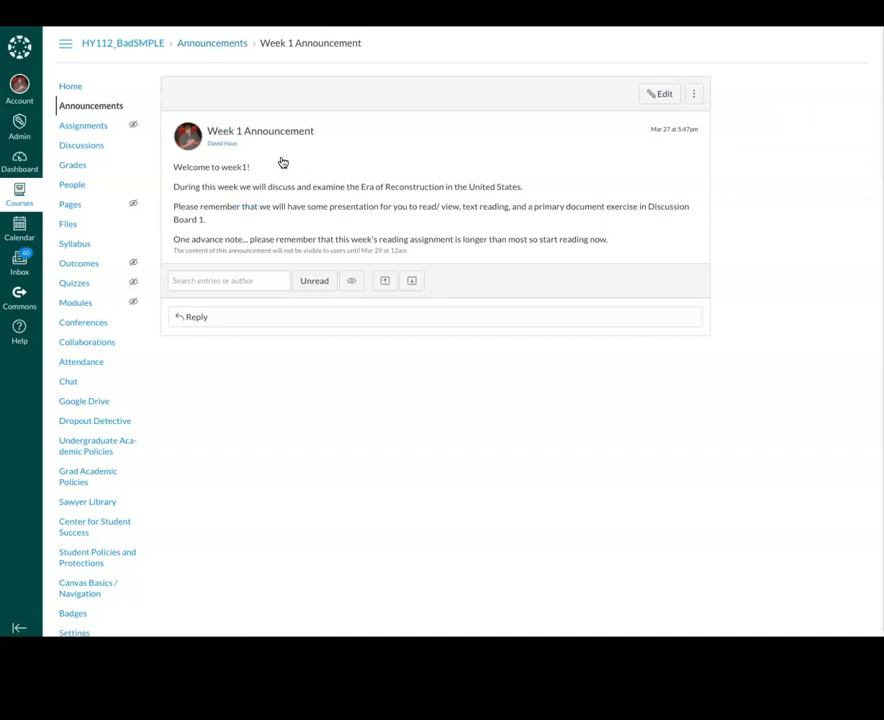
pyautogui.click(63, 110)
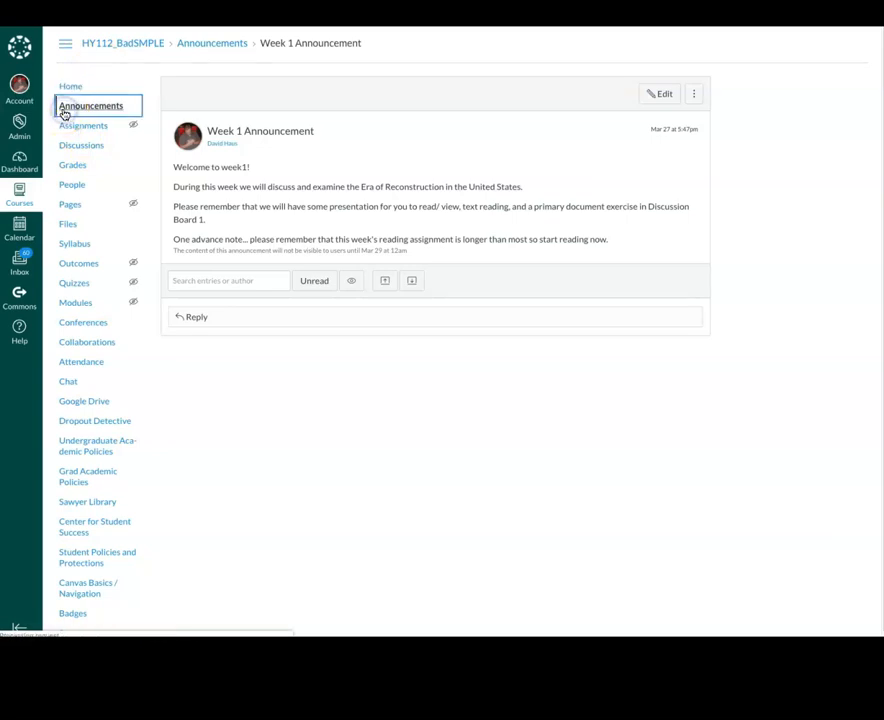
# Create an announcement titled 'Week 1 Mid-Week Reminders and Thoughts' and begin its body with 'So far eve'
pyautogui.click(822, 90)
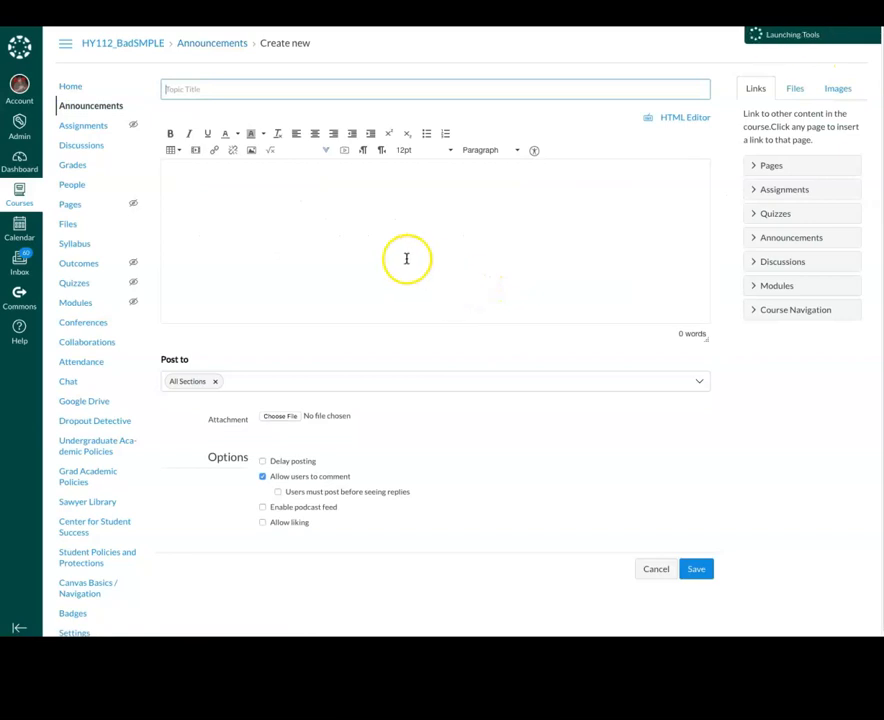
pyautogui.click(212, 84)
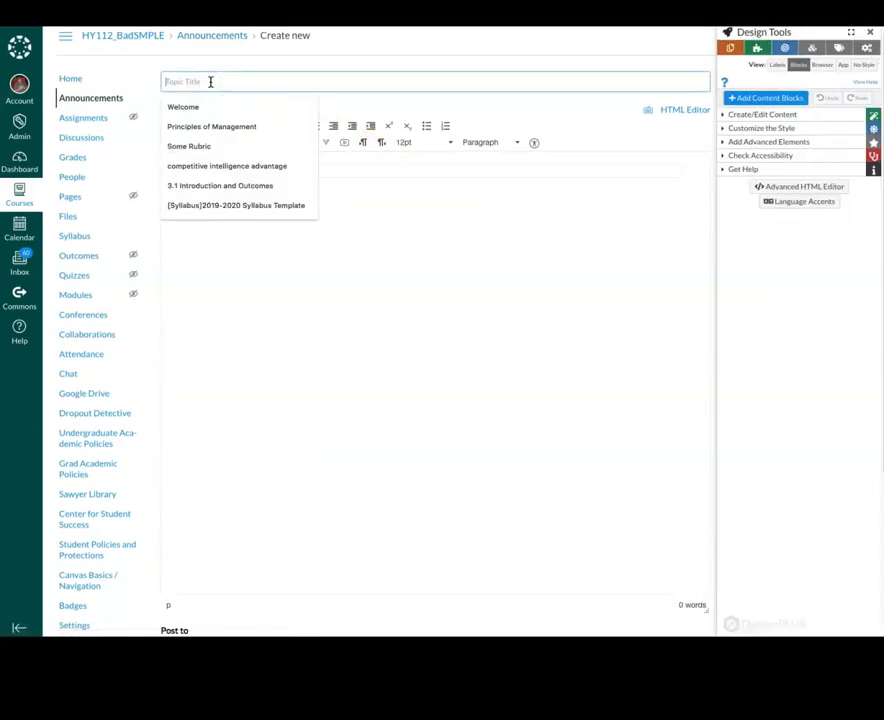
pyautogui.write('Week 1')
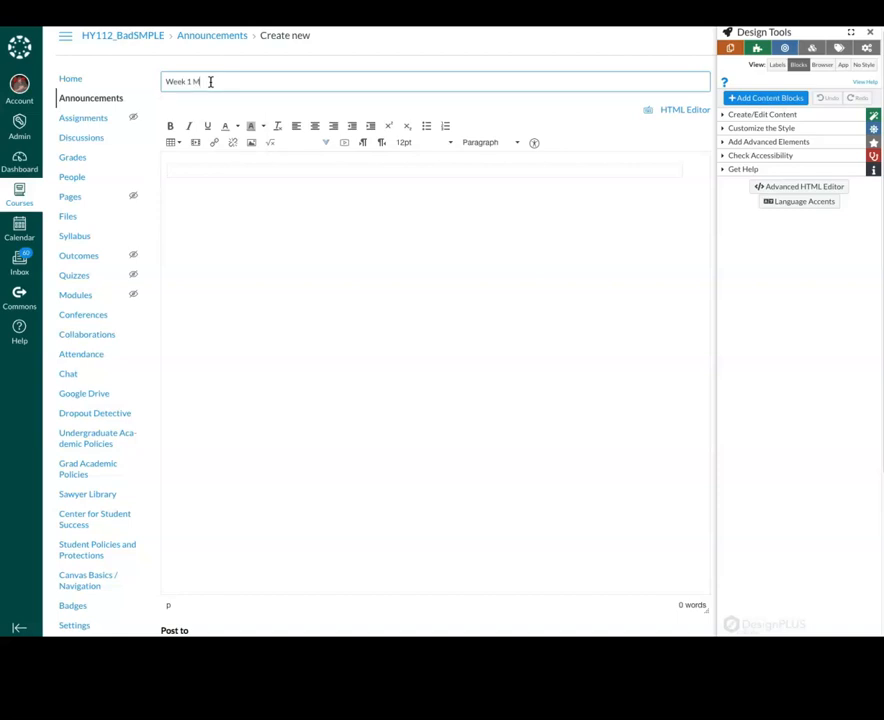
pyautogui.write('Mid-Week')
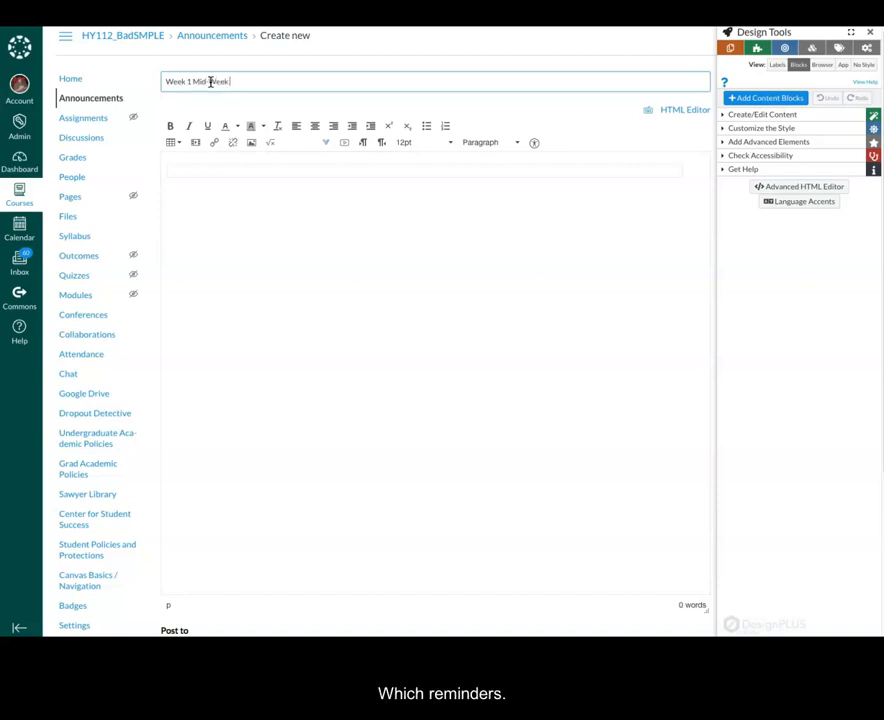
pyautogui.write(' RE')
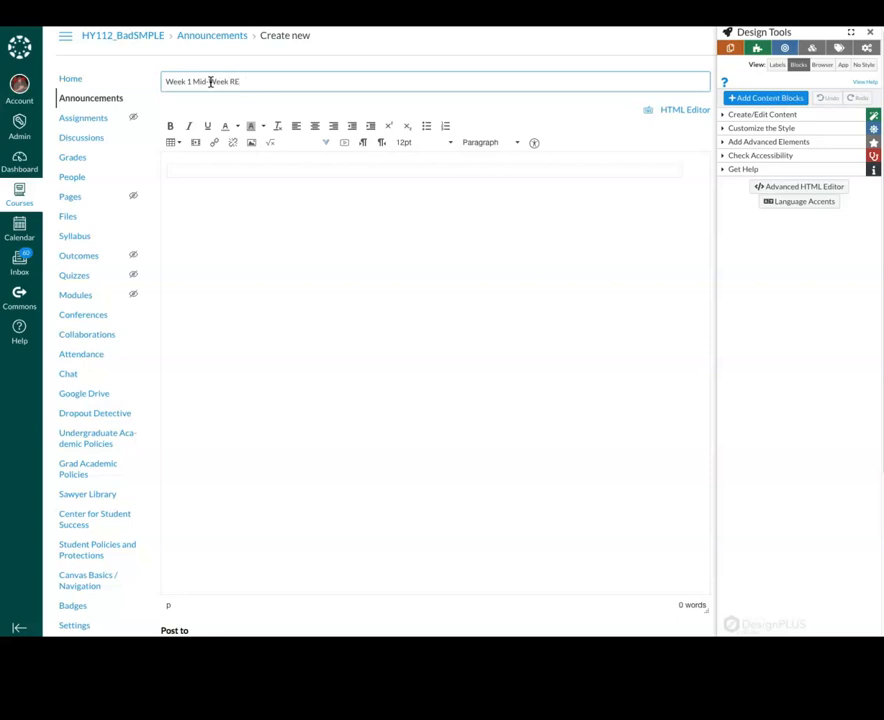
pyautogui.write('minders and Thoghts')
pyautogui.click(247, 170)
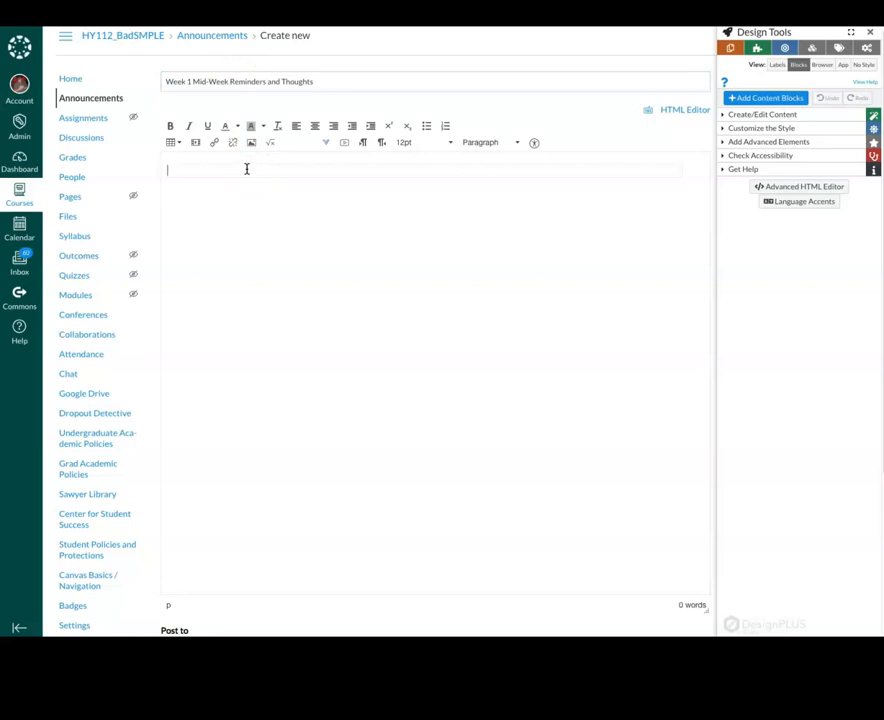
pyautogui.write('So far eve')
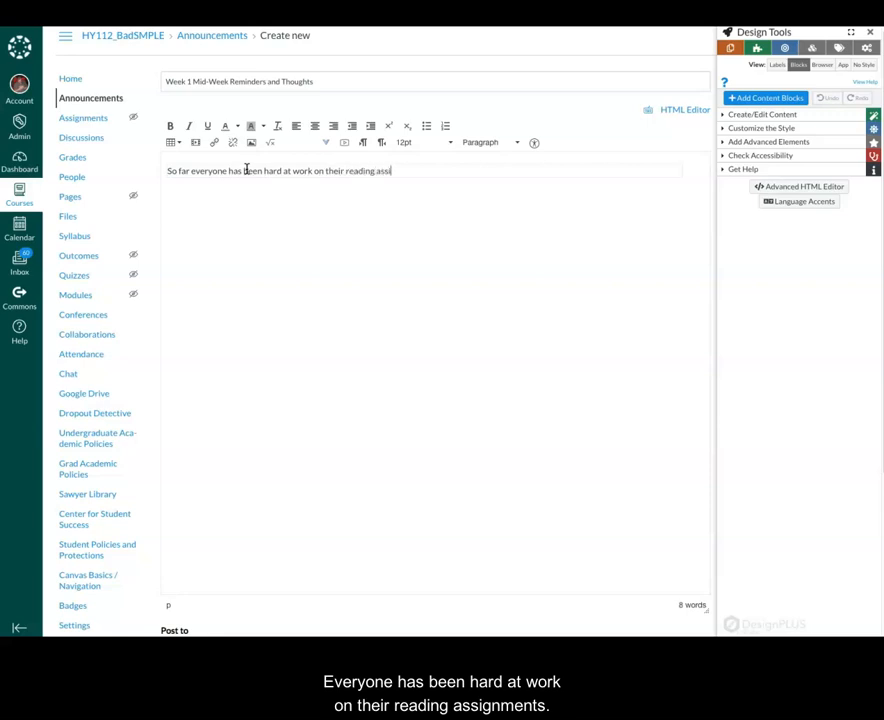
# Add the sentence reminding students the Discussion Board assignment is due on Sunday, replacing the trailing '...'
pyautogui.write('gnment')
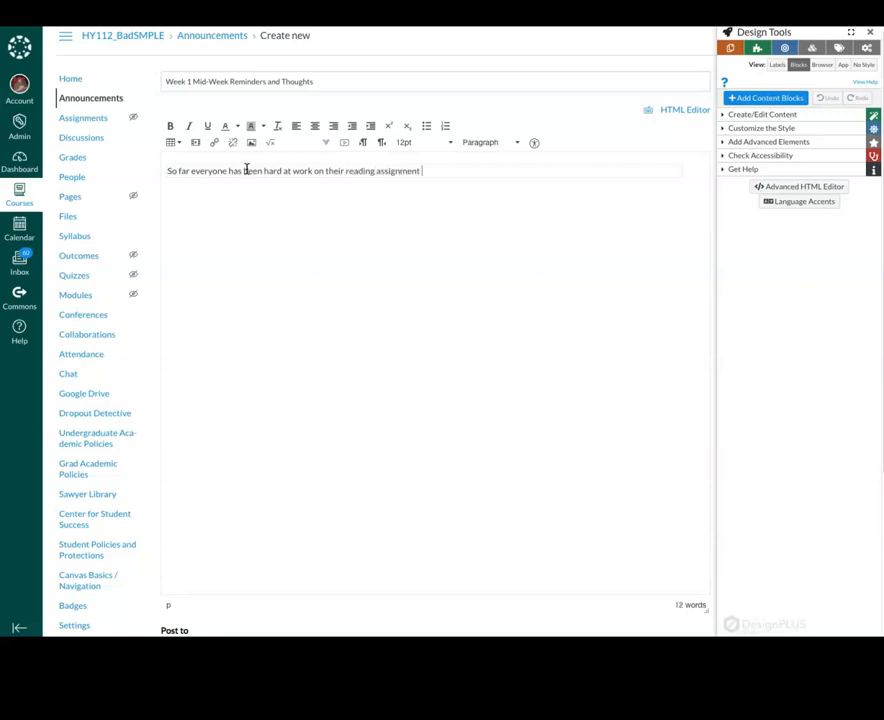
pyautogui.write(' and the presentations. Please re')
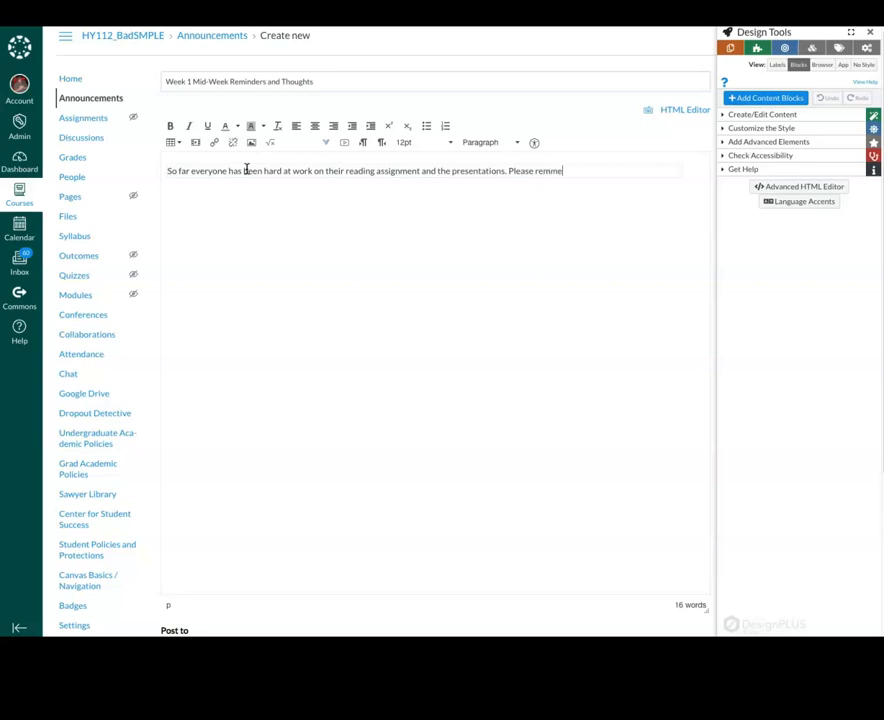
pyautogui.write('member that by')
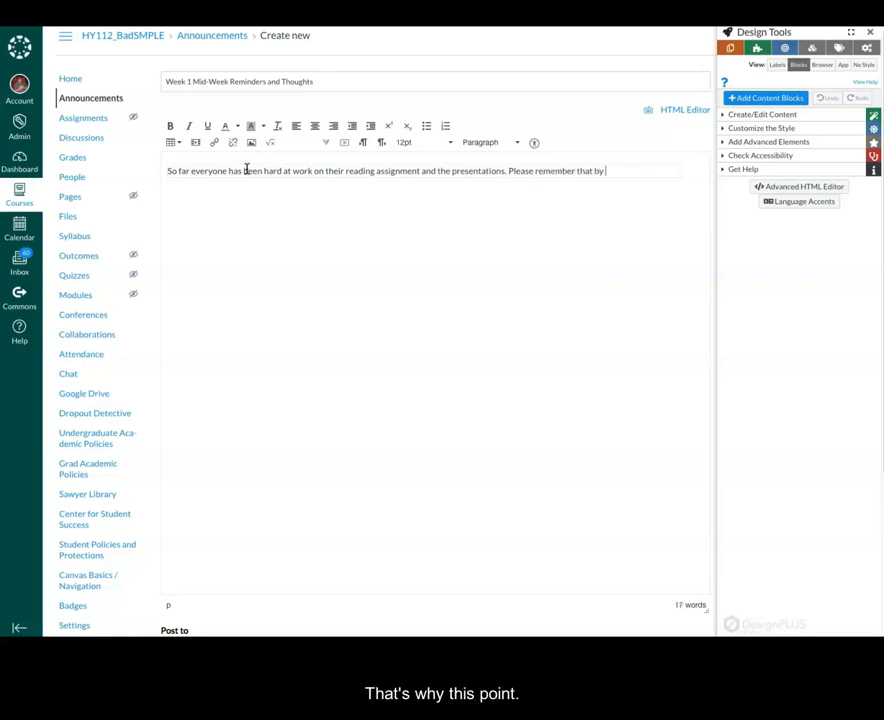
pyautogui.write(' point in the week , you should be preparing or already')
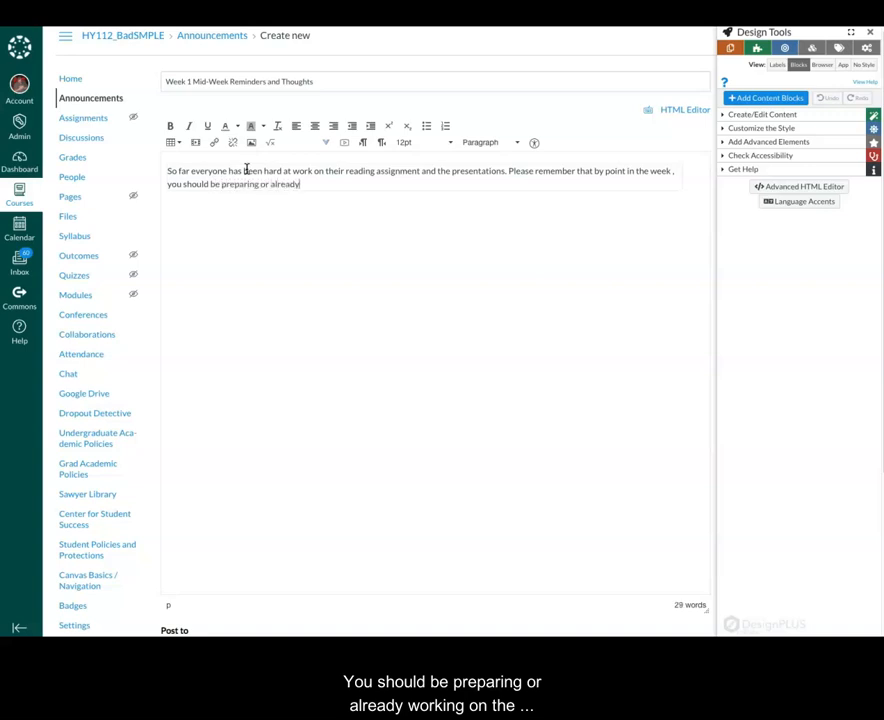
pyautogui.write('on')
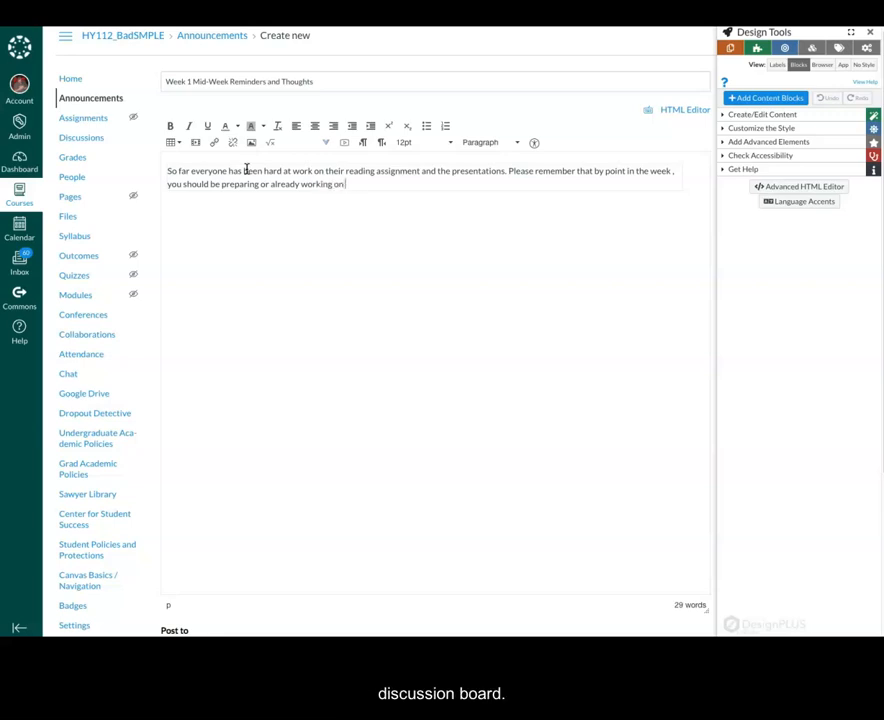
pyautogui.write(' the Discussion ')
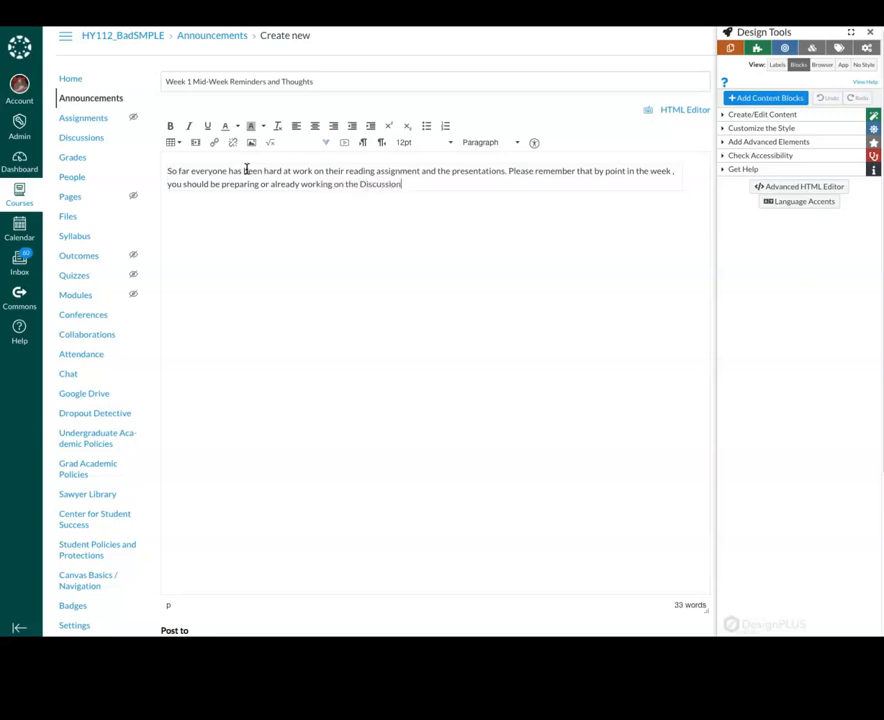
pyautogui.write('Board as')
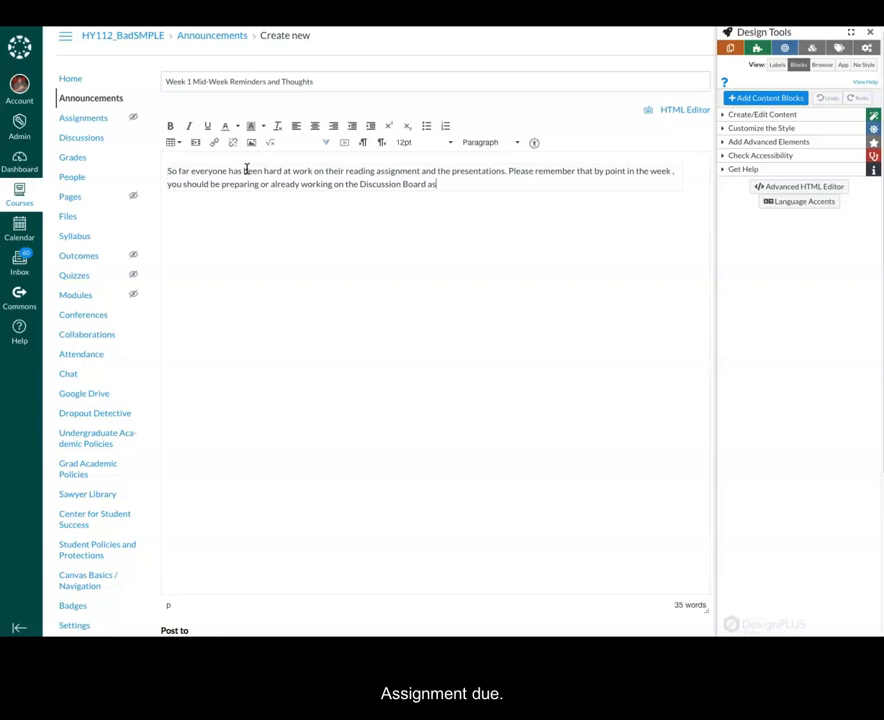
pyautogui.write('signment due')
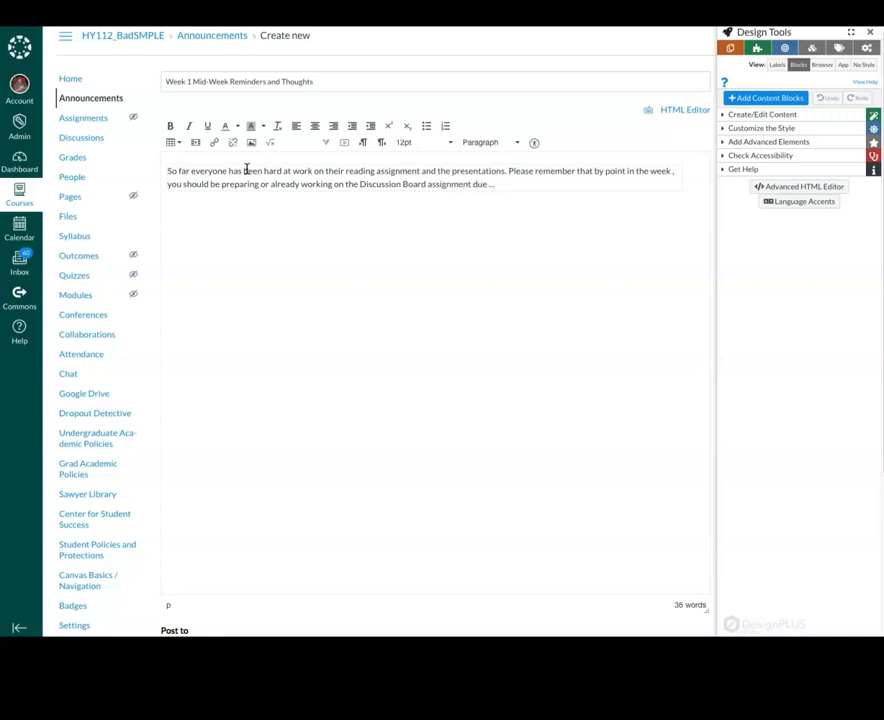
pyautogui.write(' ...')
pyautogui.click(239, 200)
pyautogui.press('BackSpace')
pyautogui.press('BackSpace')
pyautogui.press('BackSpace')
pyautogui.write('on Sunday')
pyautogui.click(234, 216)
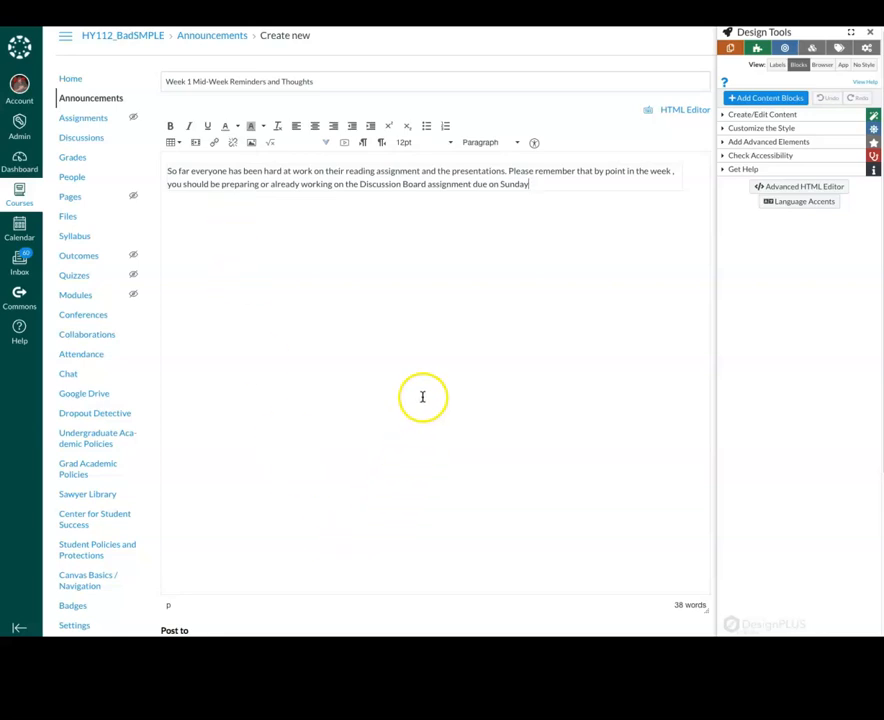
# Turn on Delay posting and move the Post At calendar to April 2020
pyautogui.scroll(-3, 420, 400)
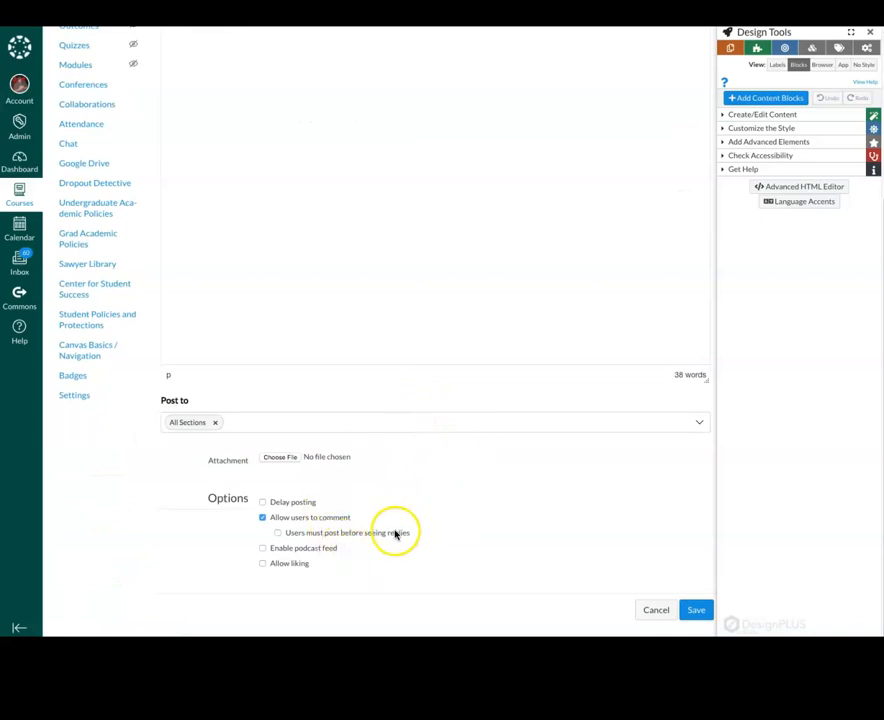
pyautogui.click(262, 502)
pyautogui.click(399, 523)
pyautogui.click(418, 387)
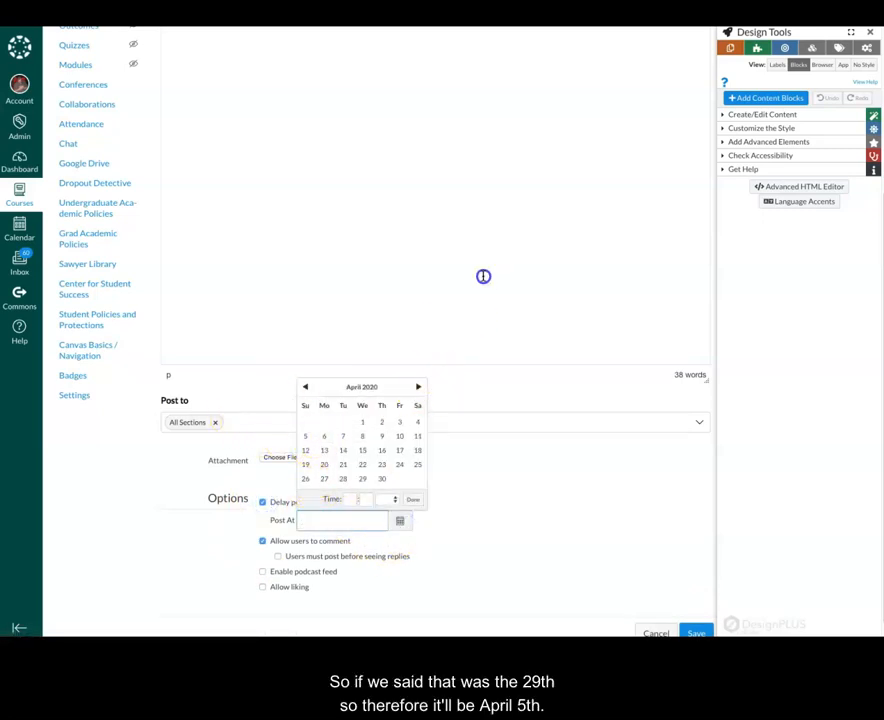
# Finish the body with ', April 5. If you have any questions pleaes send them to me.'
pyautogui.scroll(3, 483, 276)
pyautogui.write(', April')
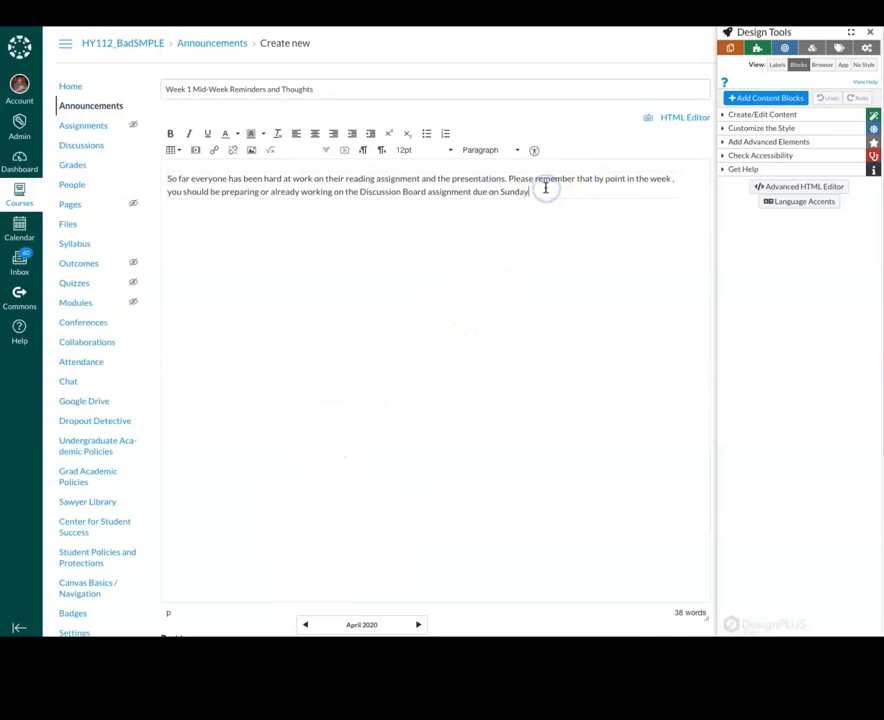
pyautogui.write(' 5.')
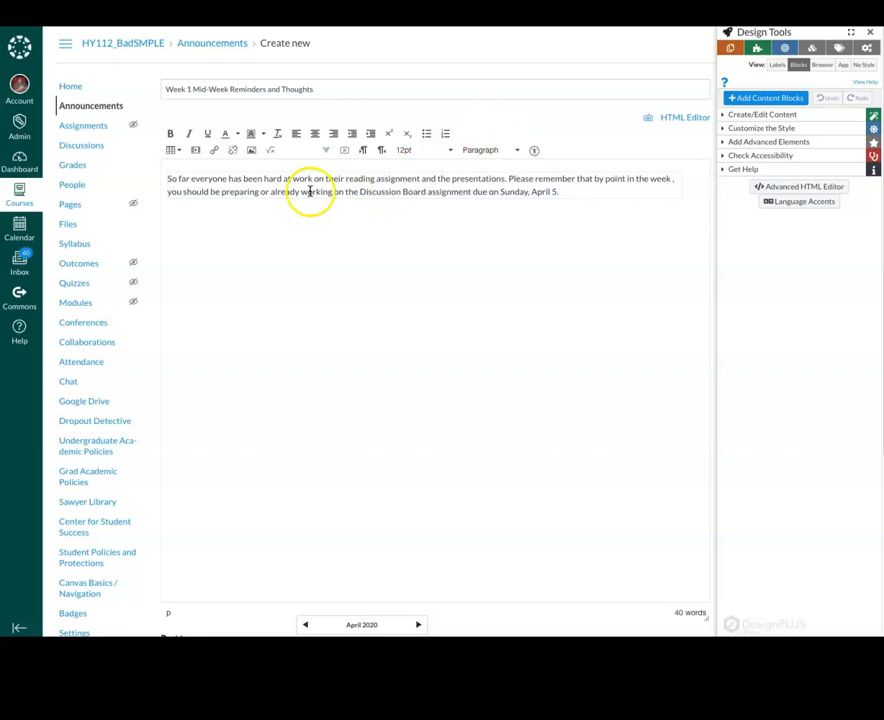
pyautogui.write(' If yo')
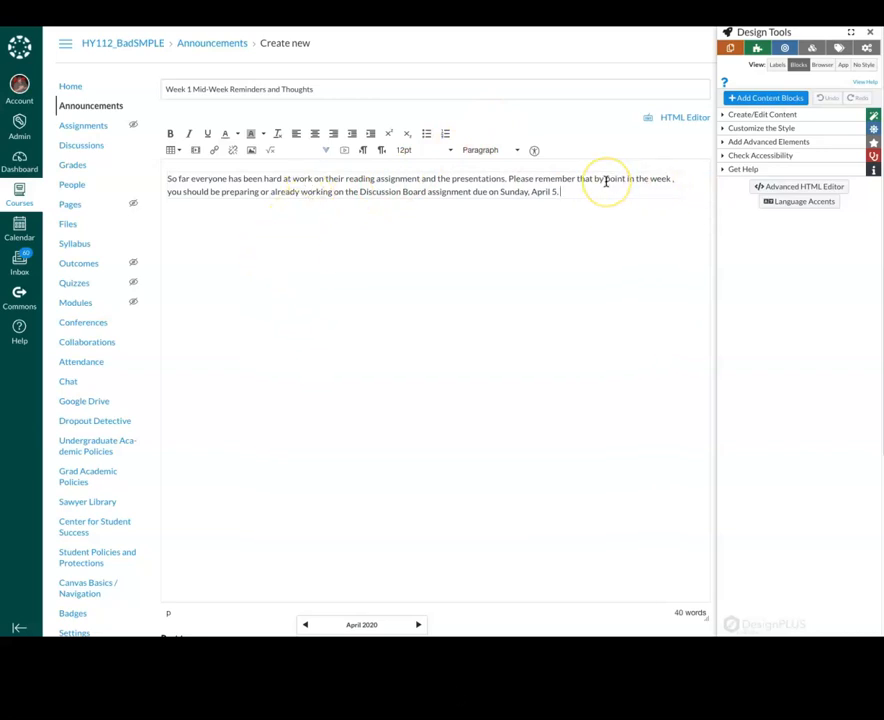
pyautogui.write('u have a')
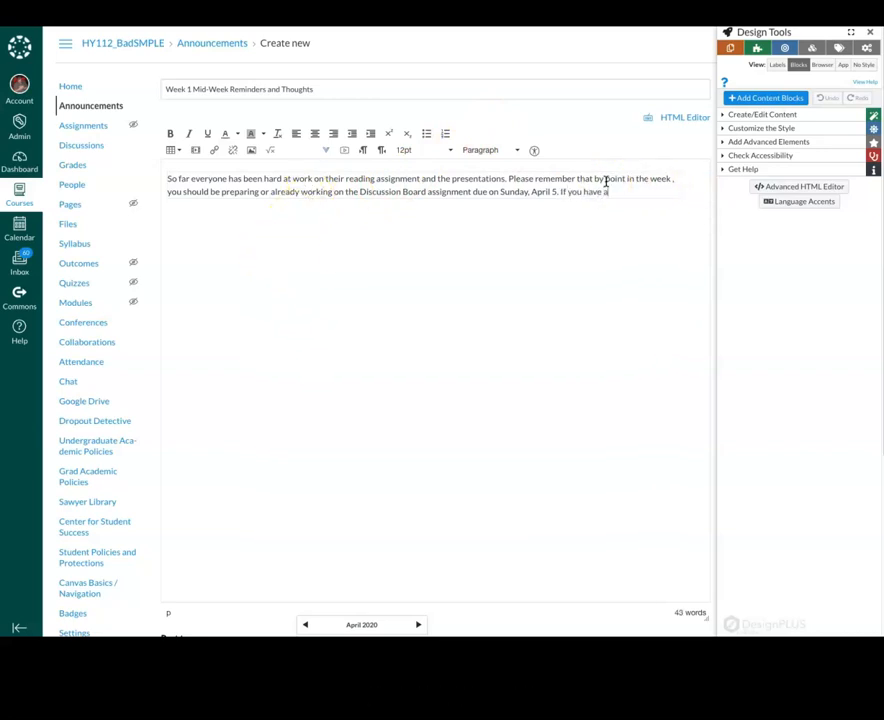
pyautogui.write('ny questions pleaes send')
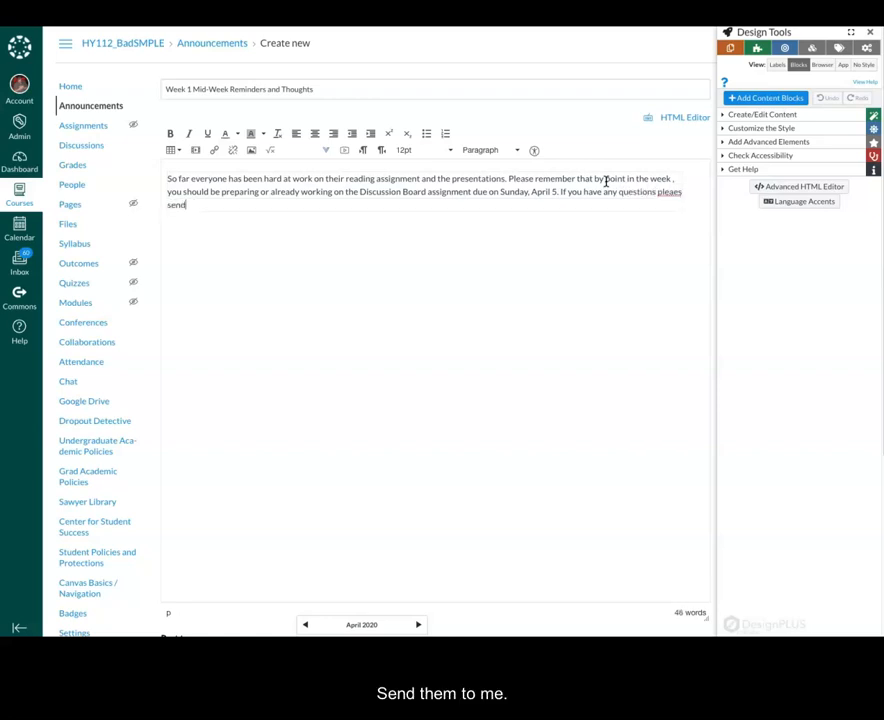
pyautogui.write(' them to me.')
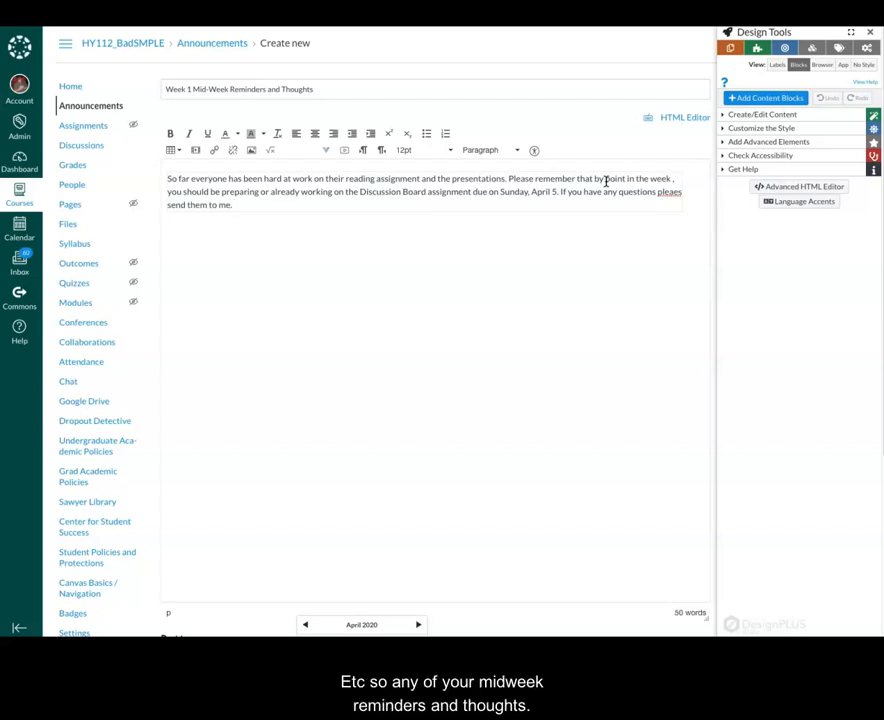
pyautogui.scroll(-3, 442, 568)
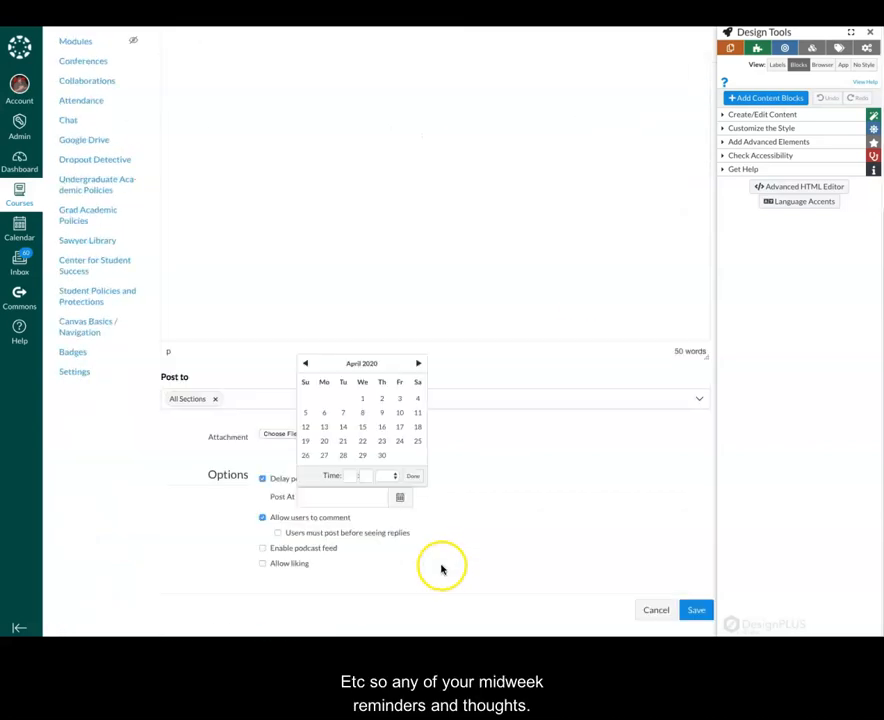
# Set the Post At date to April 1, 2020
pyautogui.click(307, 366)
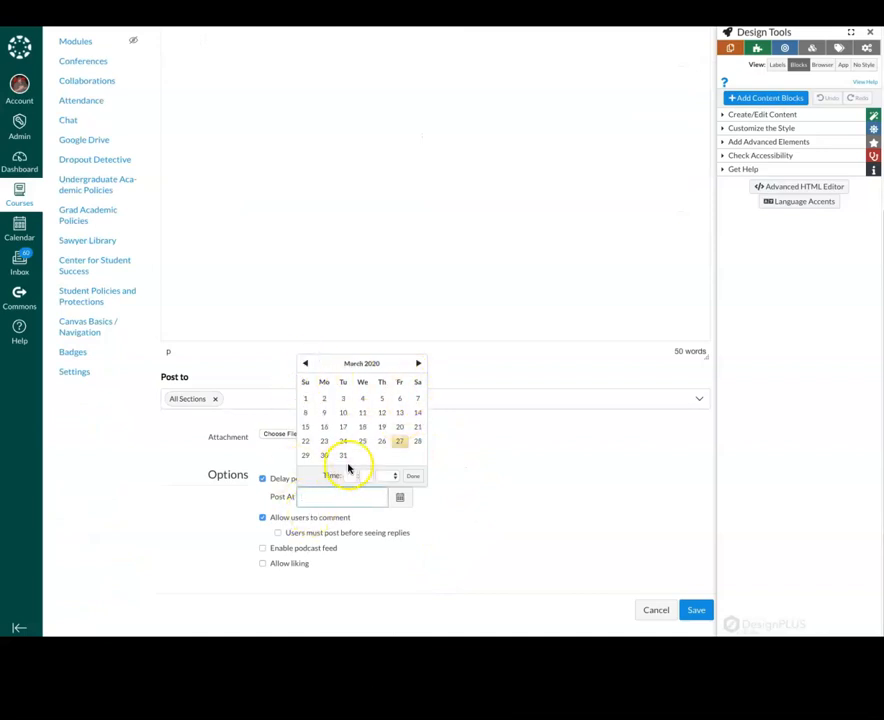
pyautogui.click(418, 364)
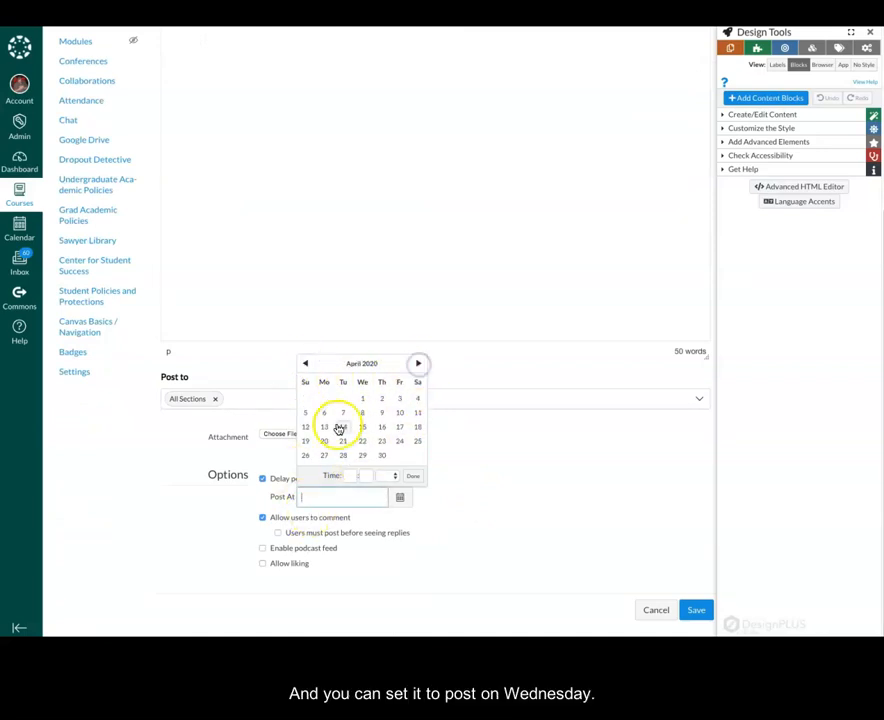
pyautogui.click(362, 398)
pyautogui.click(460, 543)
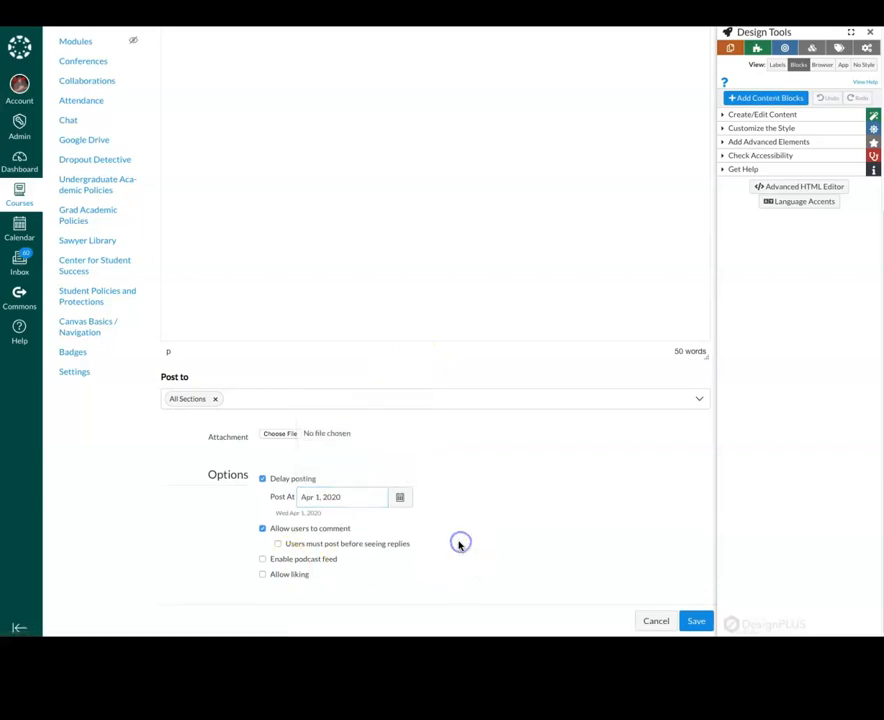
# Enable the podcast feed with student replies included, and save the reminder
pyautogui.click(263, 559)
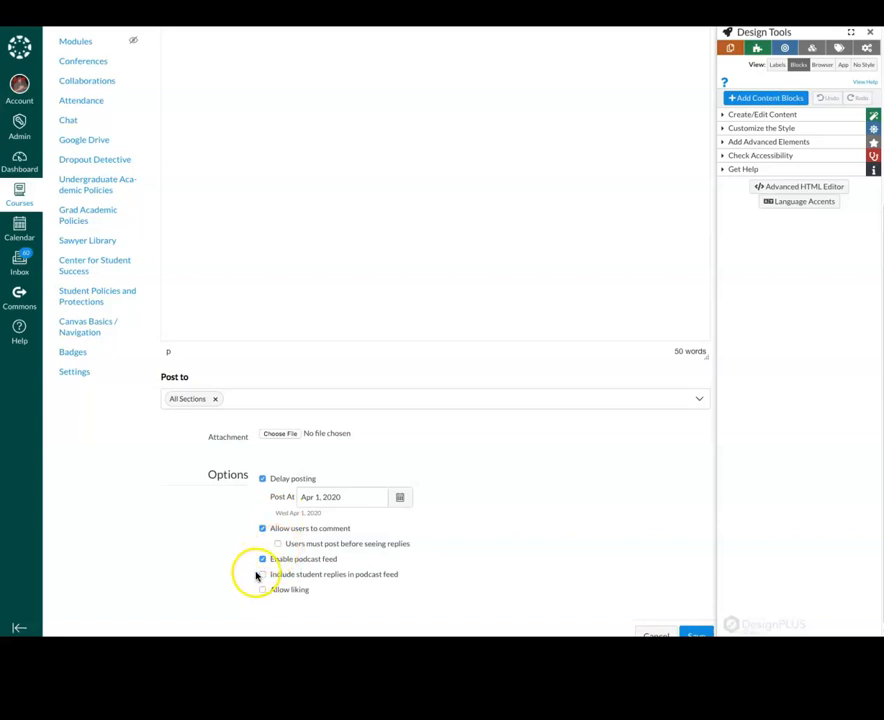
pyautogui.click(261, 575)
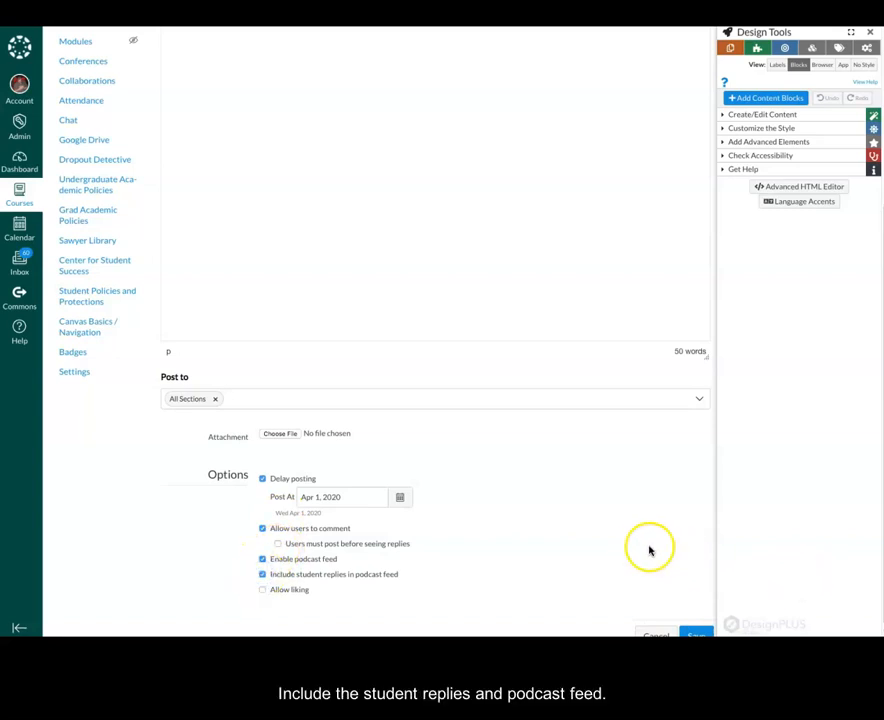
pyautogui.scroll(-1, 649, 551)
pyautogui.click(694, 608)
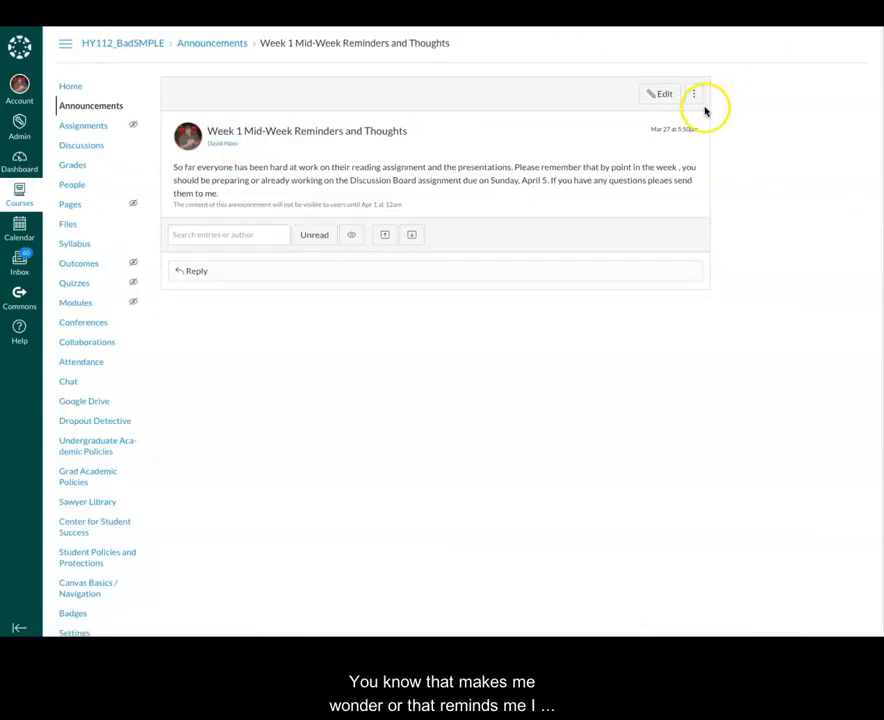
# Review the mid-week reminder from the announcements list, then open the Week 1 Announcement
pyautogui.click(82, 107)
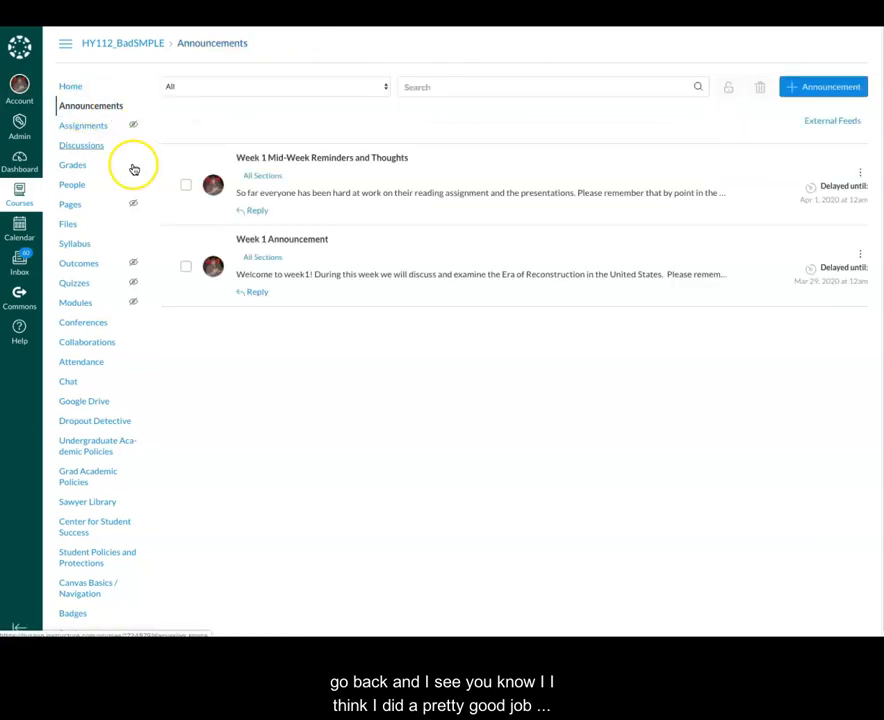
pyautogui.click(334, 158)
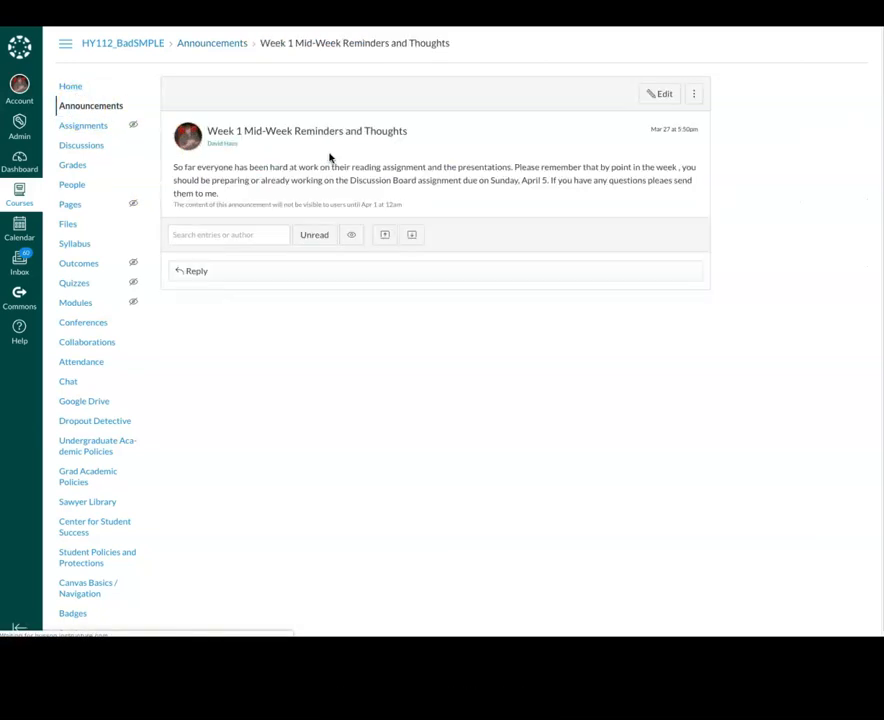
pyautogui.click(16, 14)
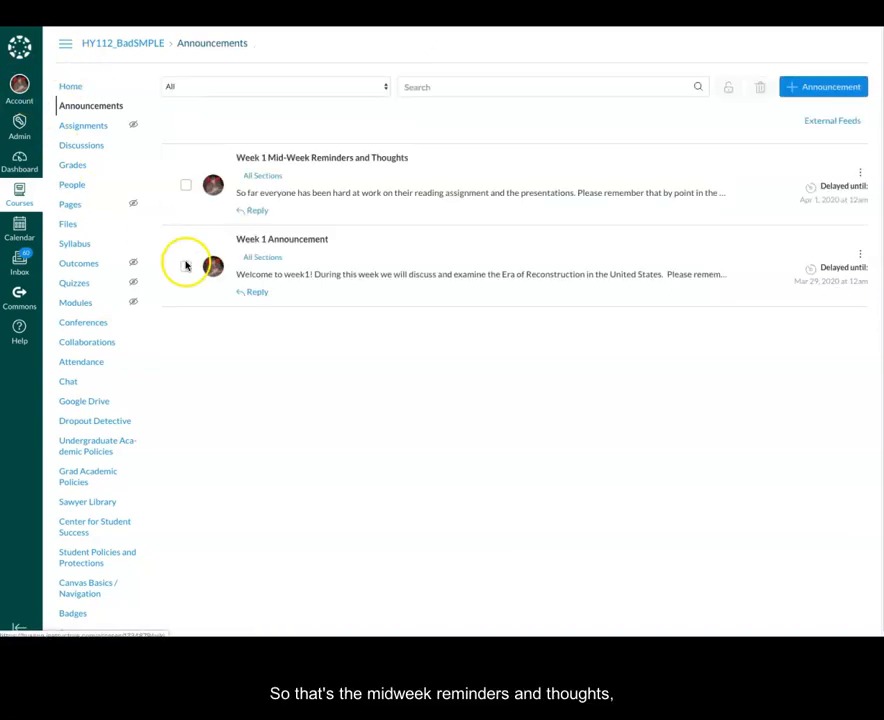
pyautogui.click(310, 243)
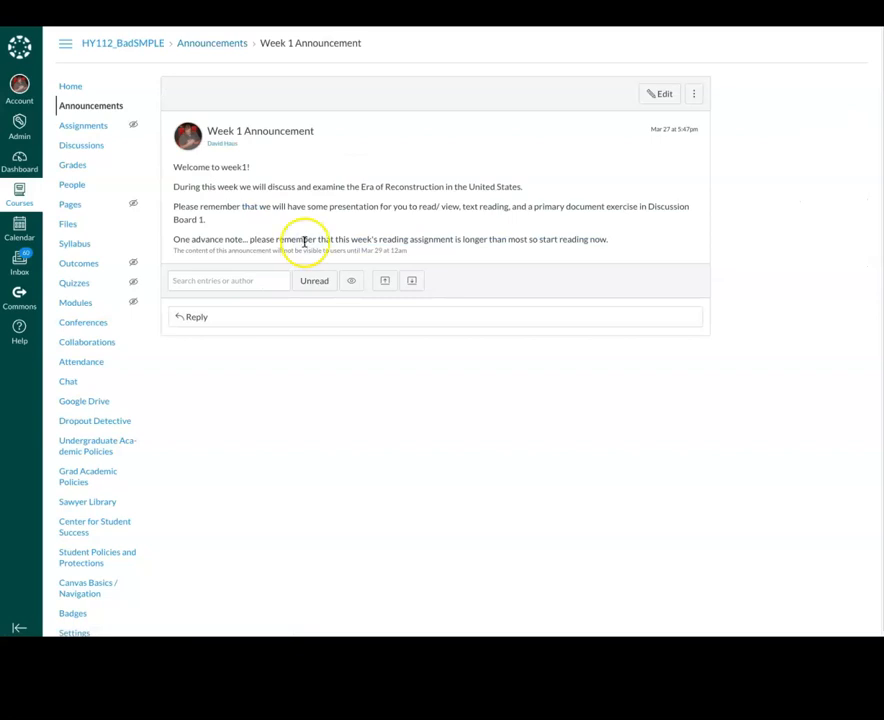
# Edit the Week 1 Announcement to add 'Due on April 5' after Discussion Board 1, and save
pyautogui.click(663, 95)
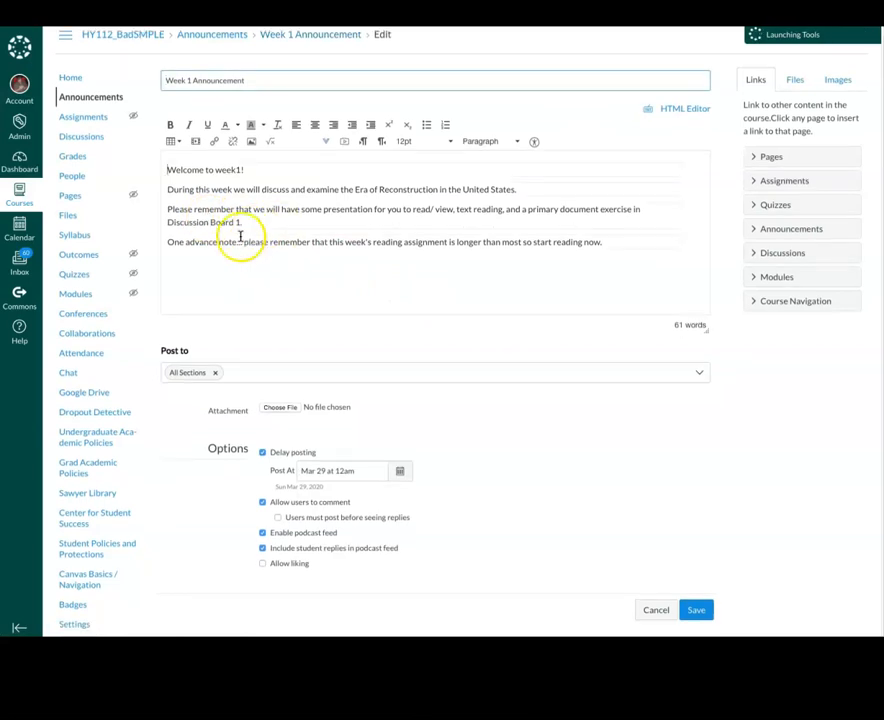
pyautogui.click(243, 225)
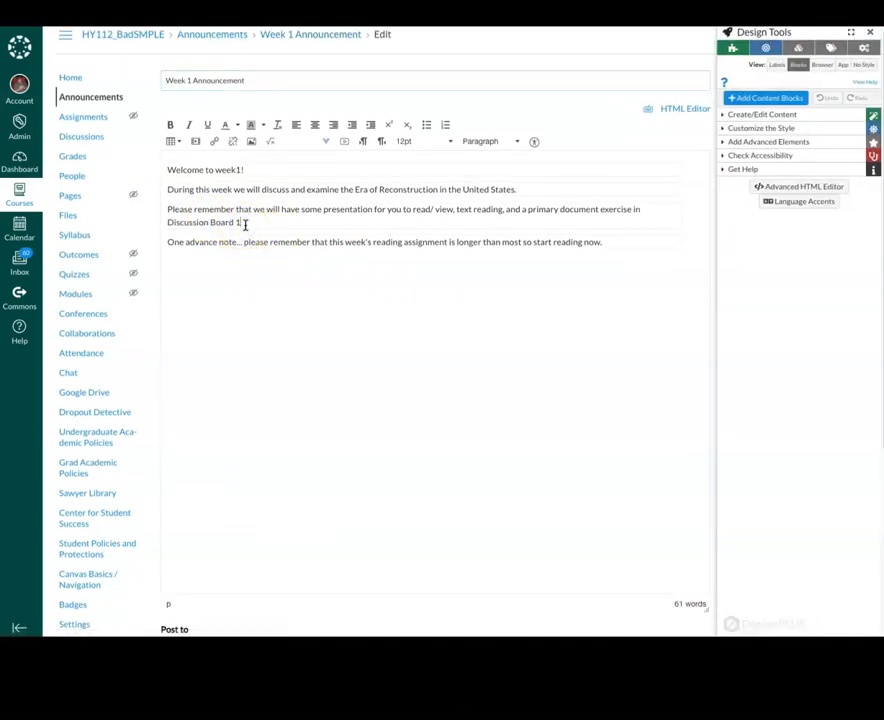
pyautogui.write('Due on April 65.')
pyautogui.scroll(-3, 338, 318)
pyautogui.click(699, 613)
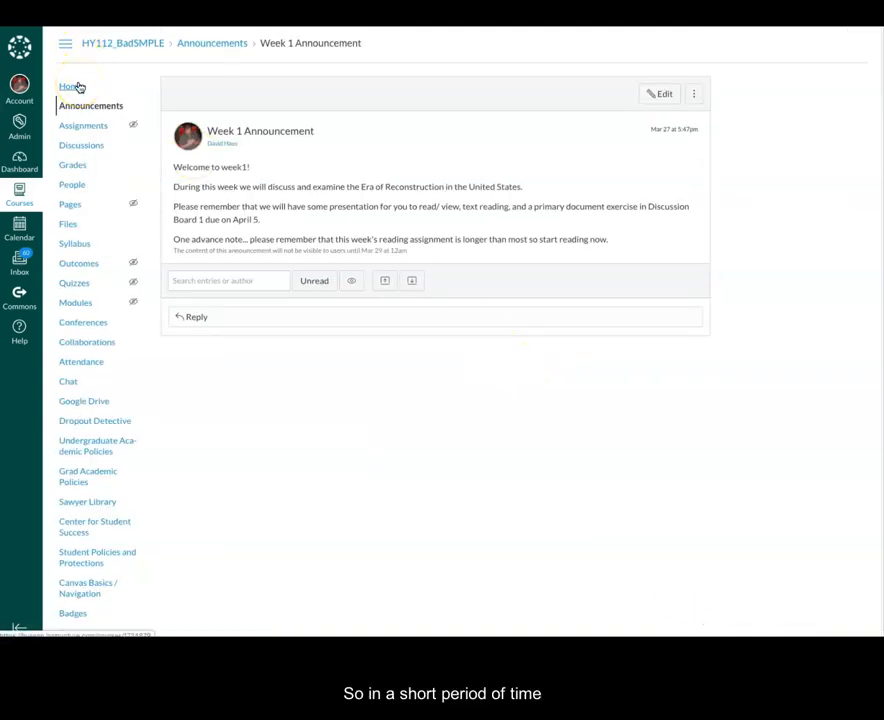
pyautogui.click(78, 88)
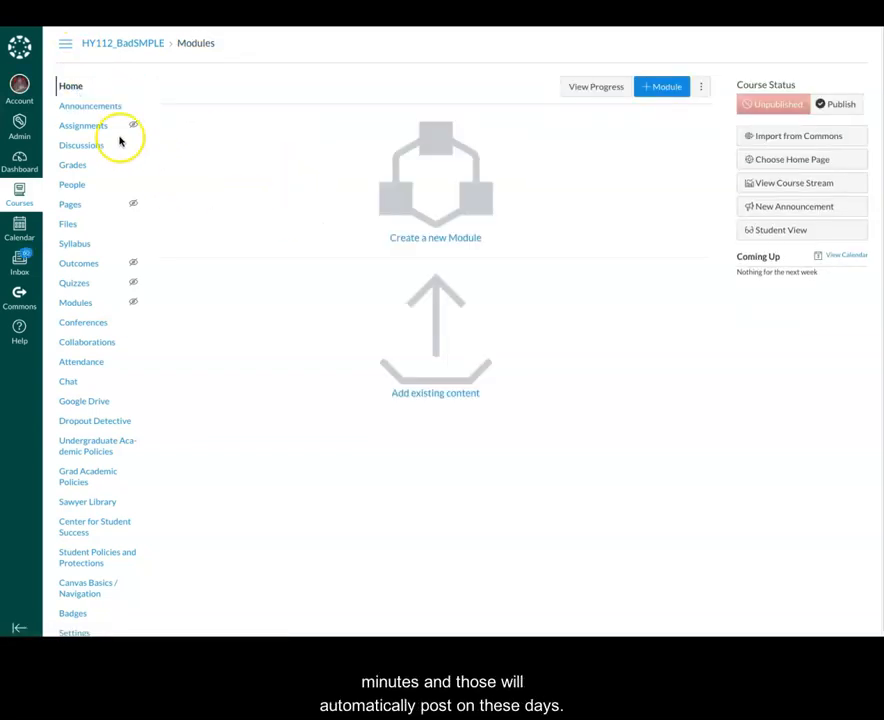
# Look over the announcements list, then return to the course home page
pyautogui.click(88, 112)
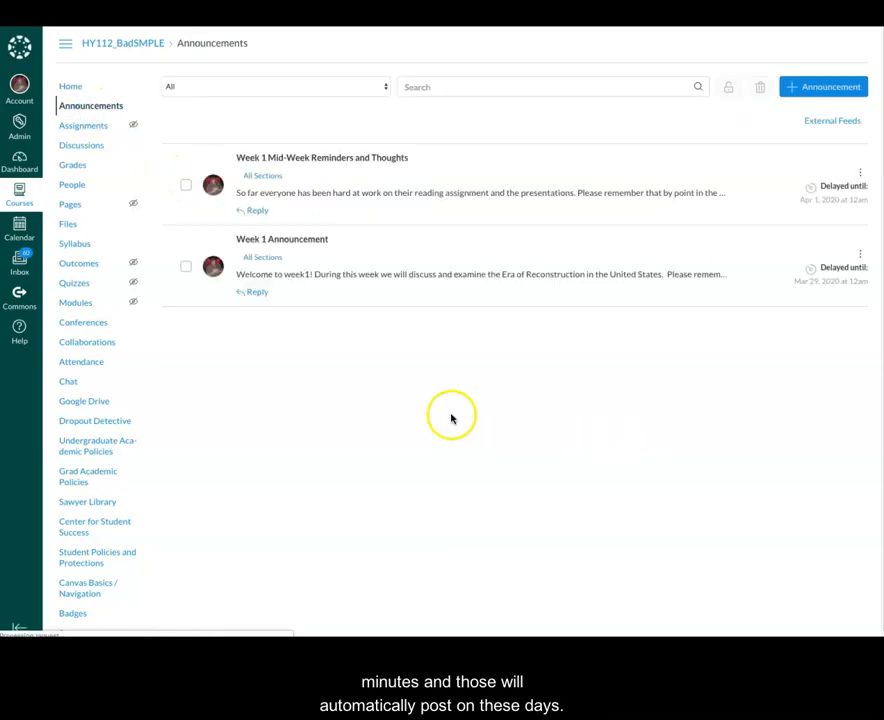
pyautogui.click(349, 332)
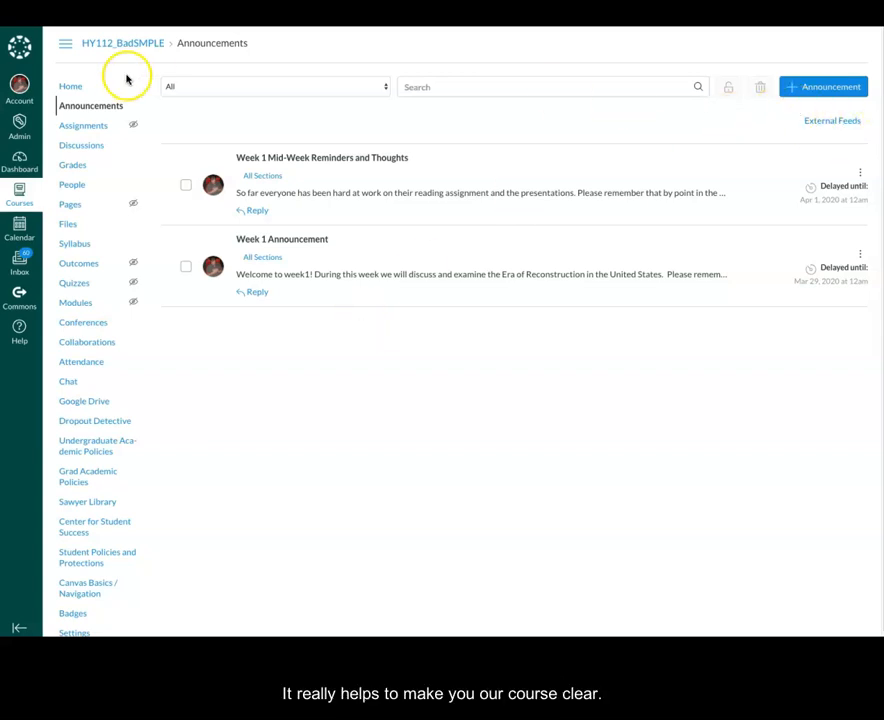
pyautogui.click(79, 90)
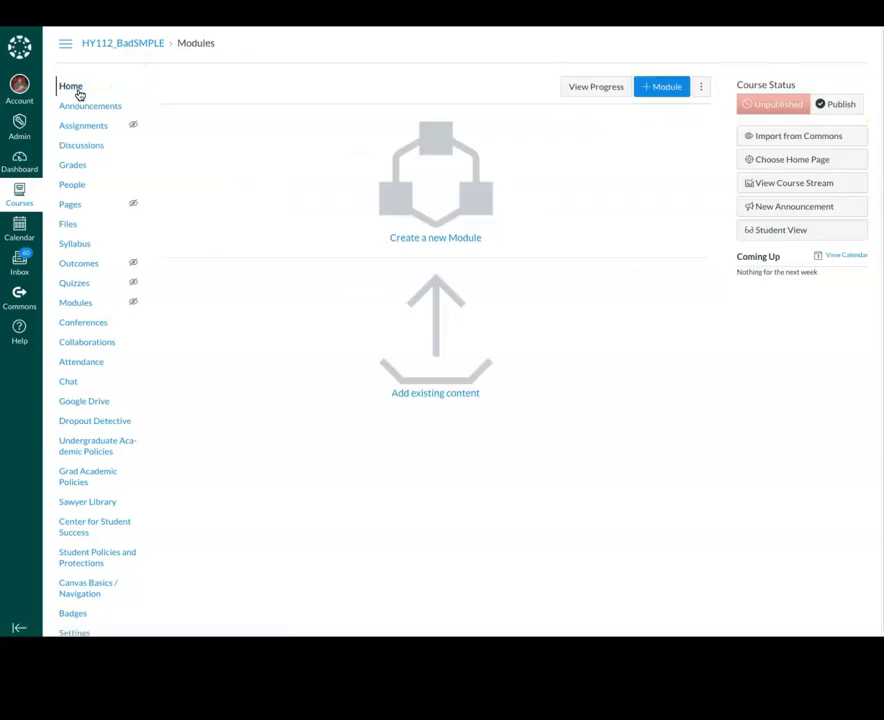